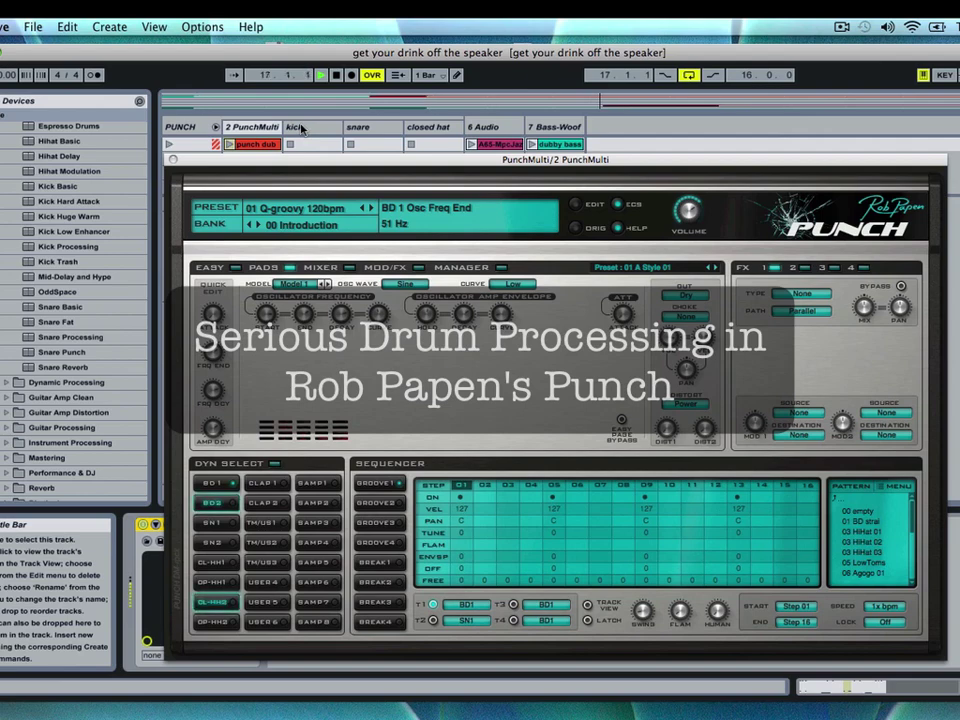
click(300, 128)
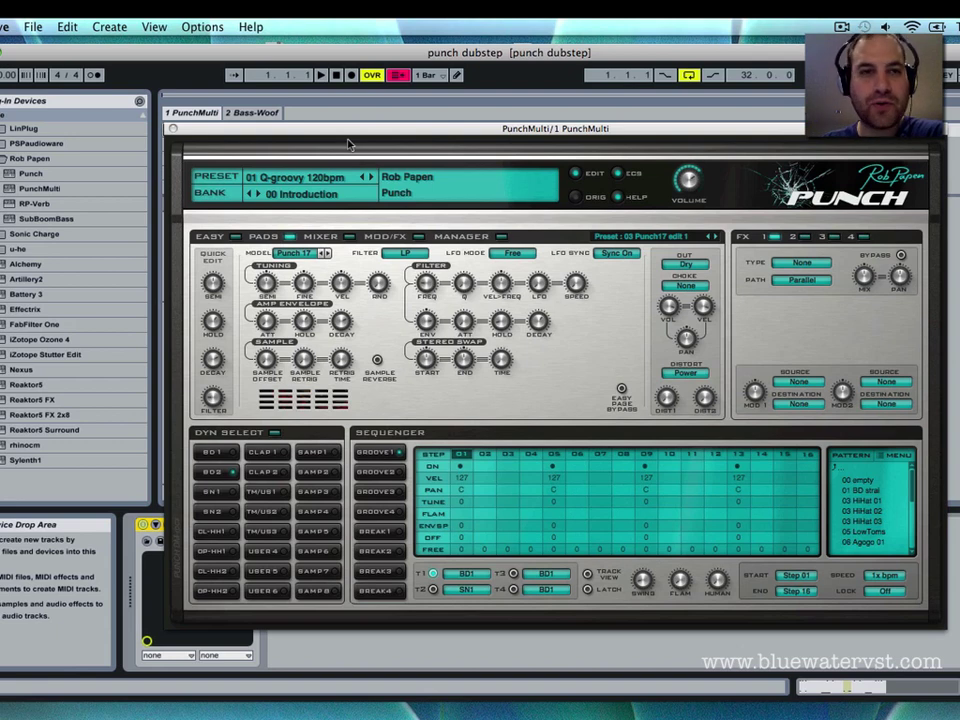
click(347, 138)
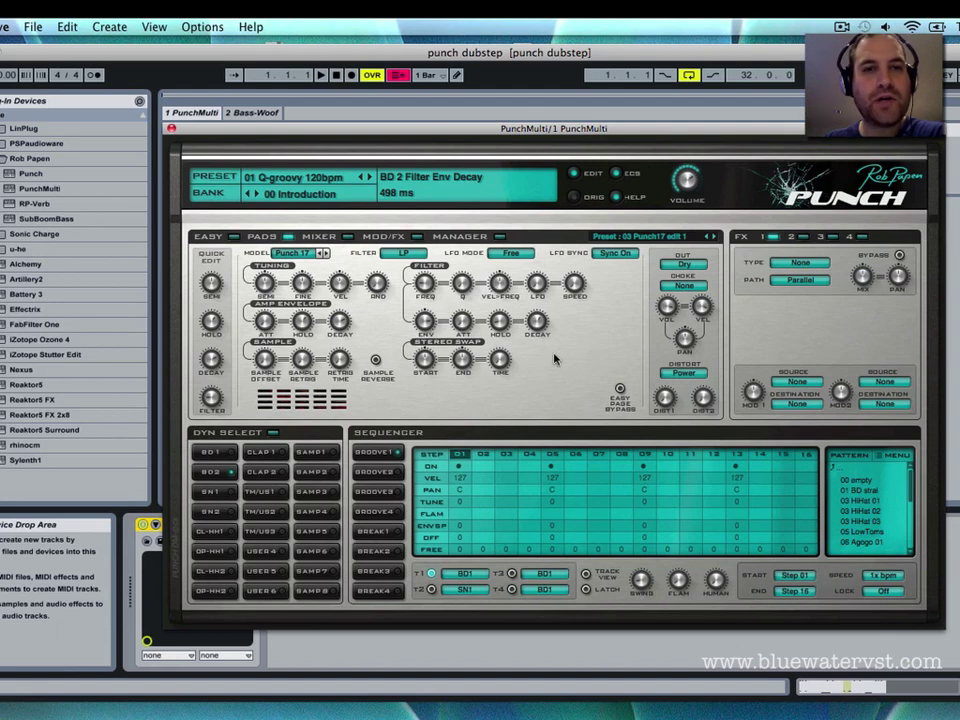
- Point out the Punch and PunchMulti plug-ins in the Rob Papen folder, leaving PunchMulti selected
click(38, 174)
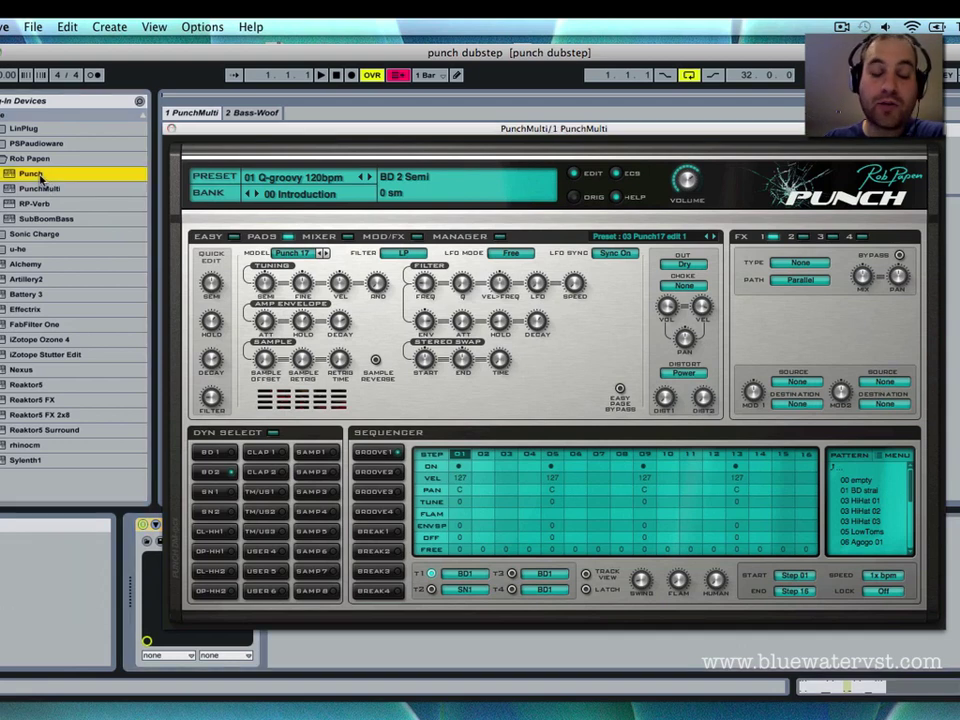
click(40, 189)
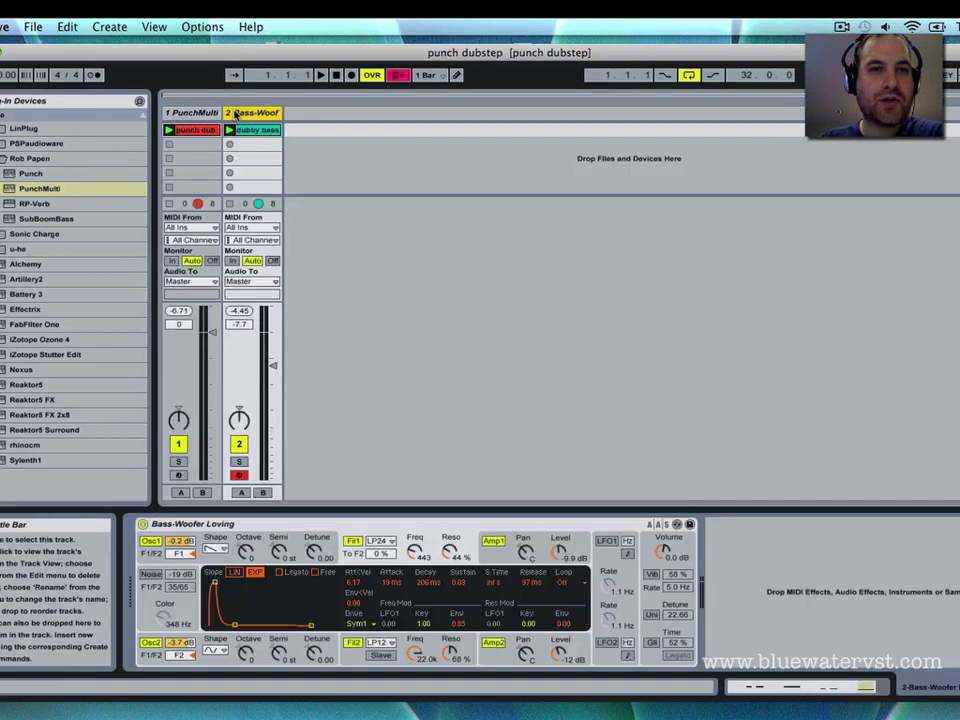
- Play the drum and bass loop while viewing the punch dub clip's notes, and return playback to the song start
click(232, 114)
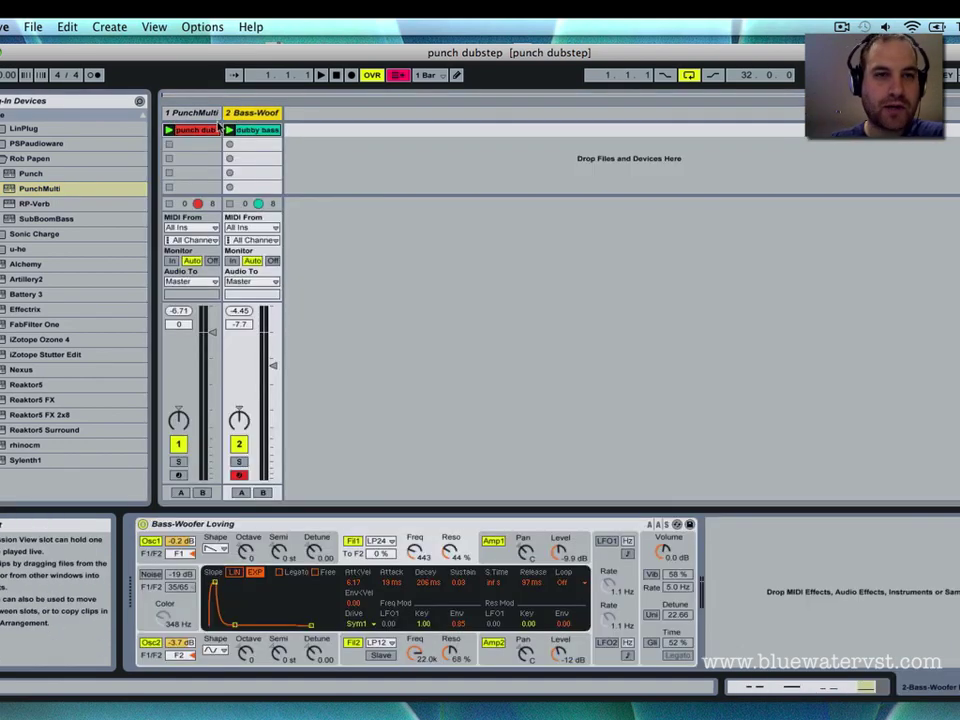
key(space)
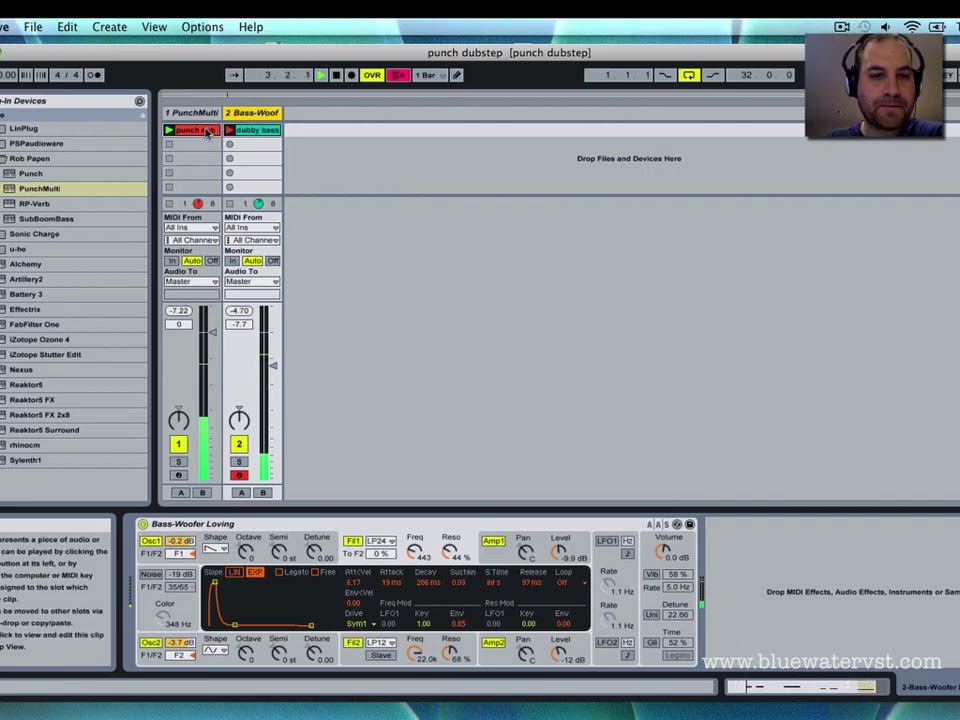
click(207, 132)
drag(208, 130, 200, 49)
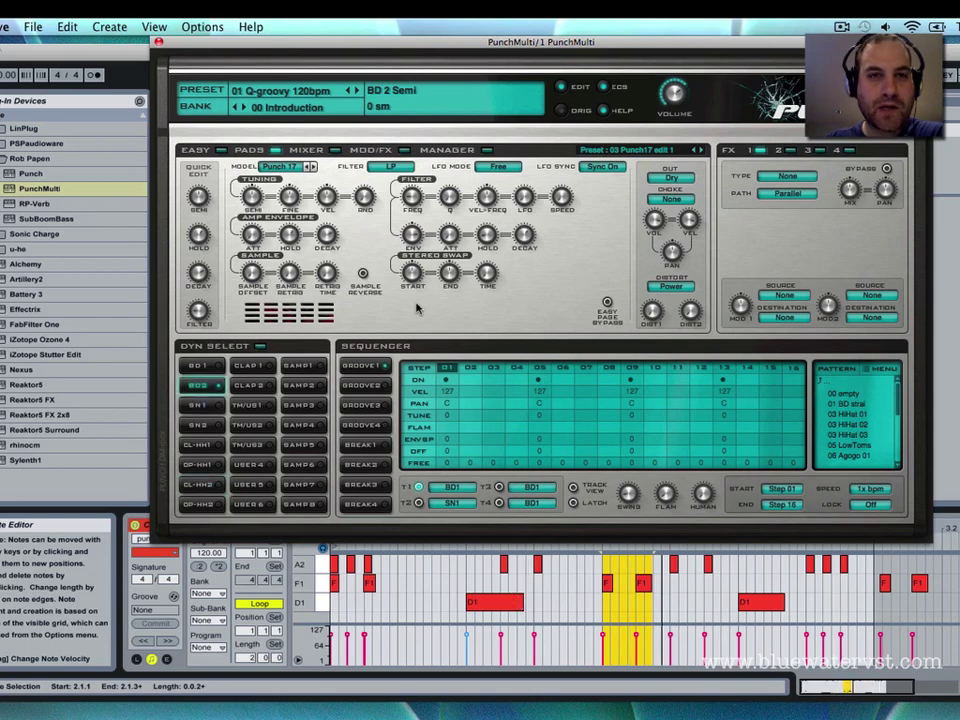
drag(357, 44, 366, 147)
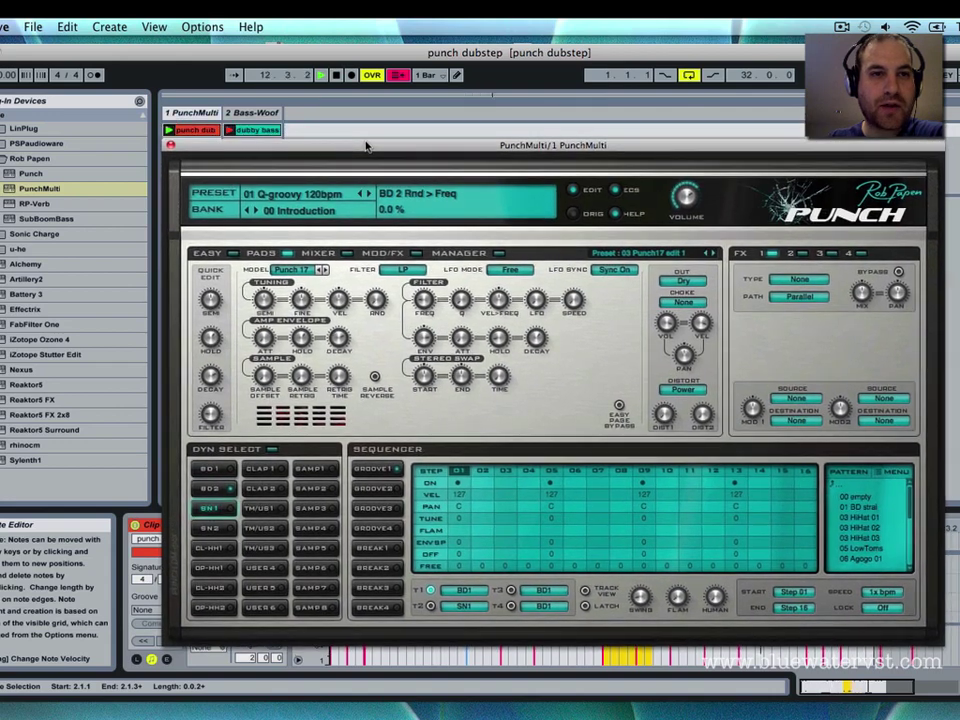
click(337, 77)
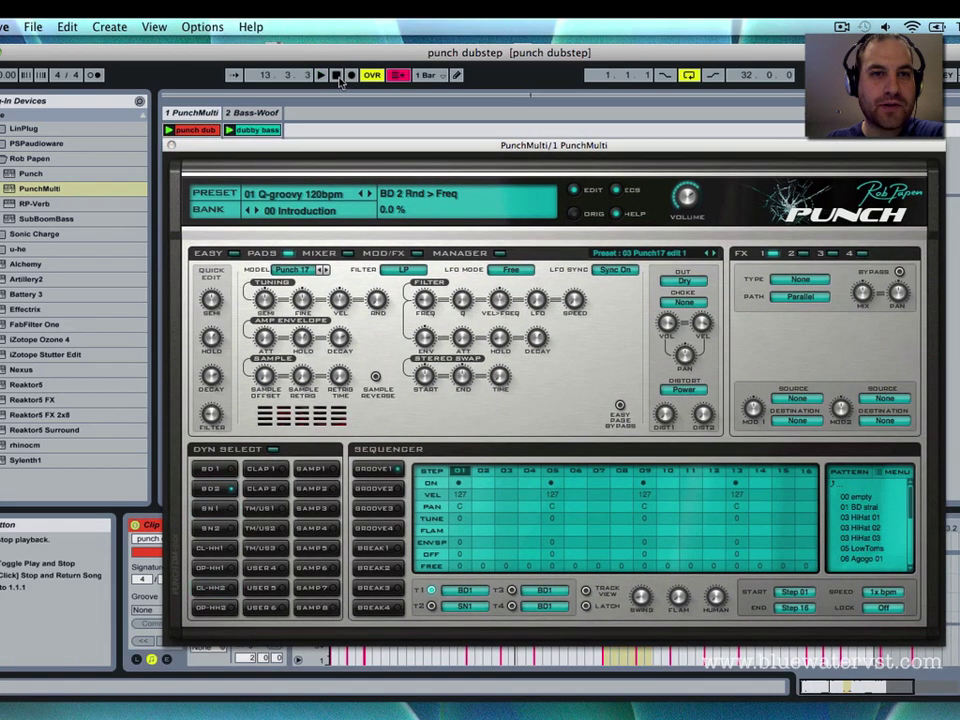
click(338, 77)
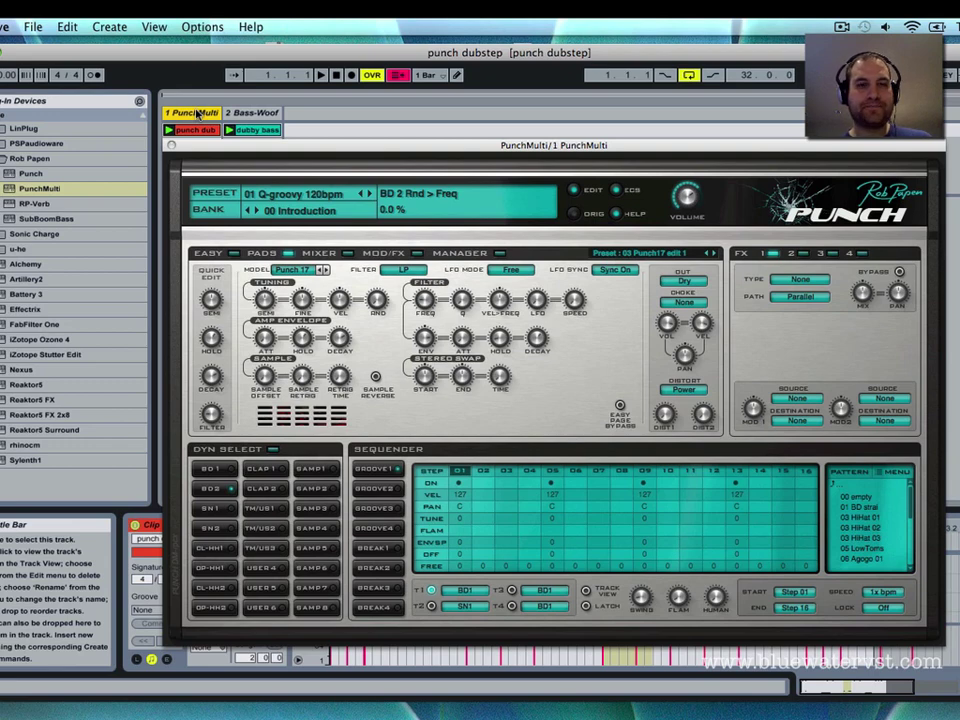
- Insert three audio tracks between the PunchMulti track and the bass track
key(super+t)
key(super+t)
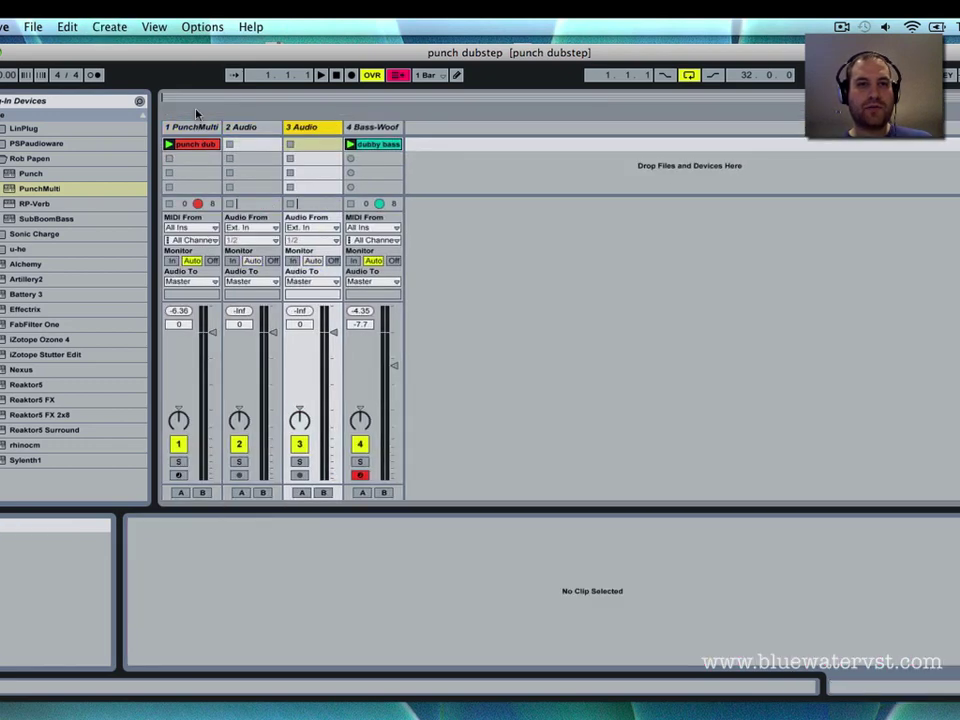
key(super+t)
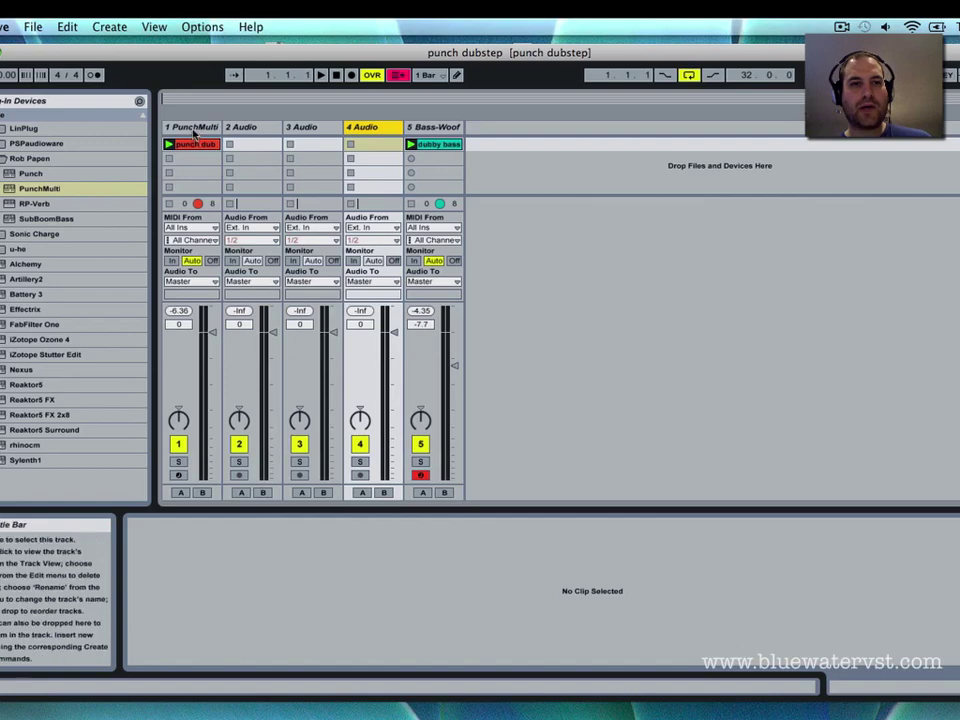
- Open the PunchMulti track's instrument and audition its BD2, SN2, SN1, OP-HH1, CL-HH1 and SAMP5 pads
click(196, 133)
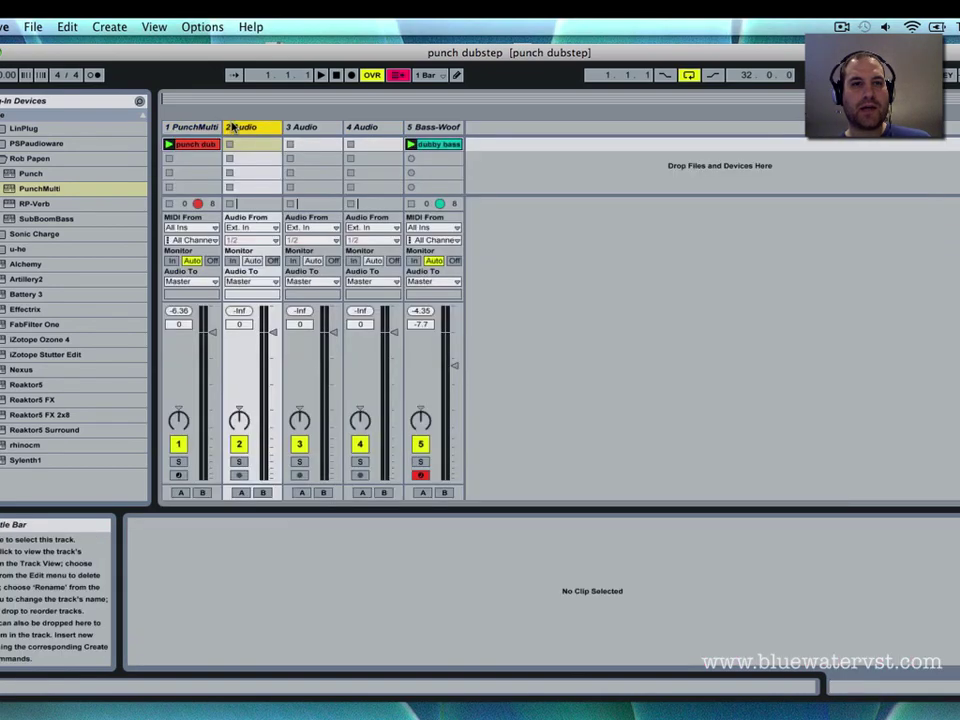
key(Right)
click(173, 125)
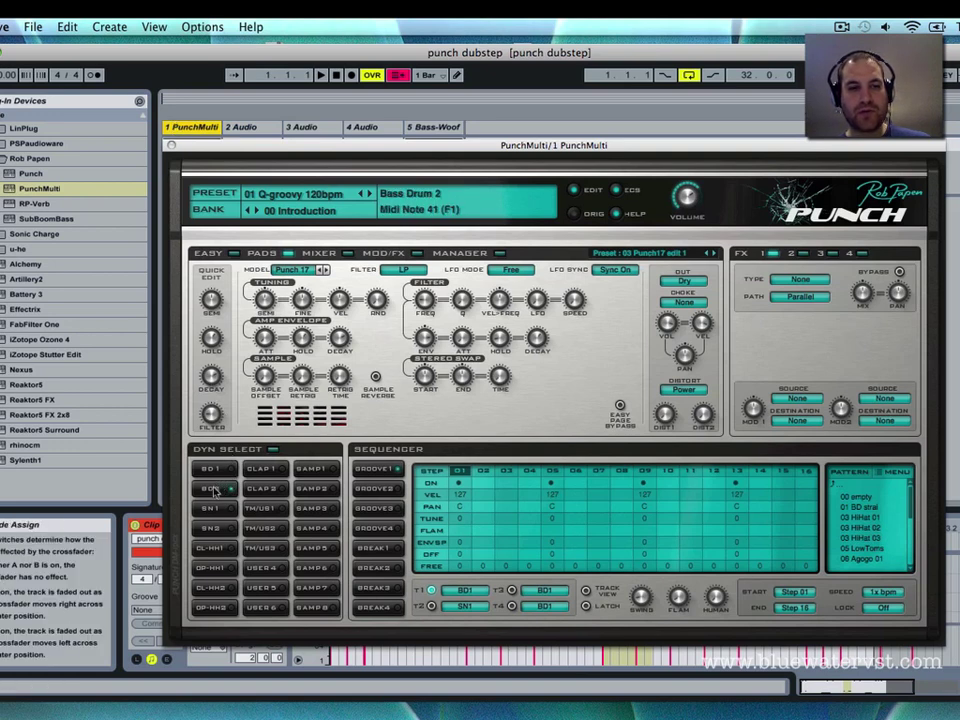
click(213, 490)
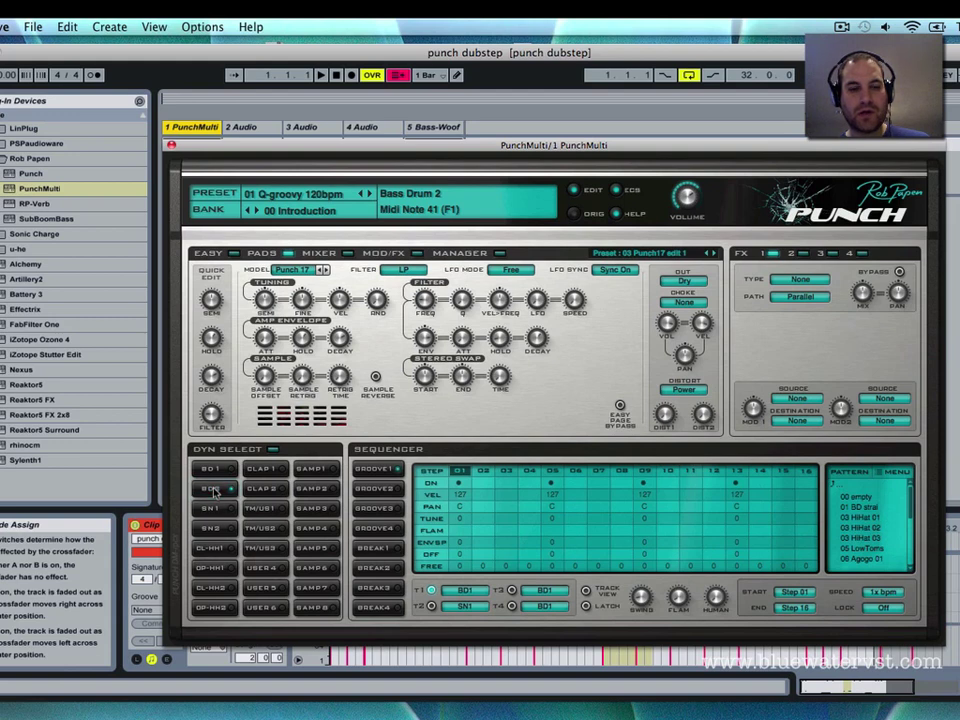
click(211, 528)
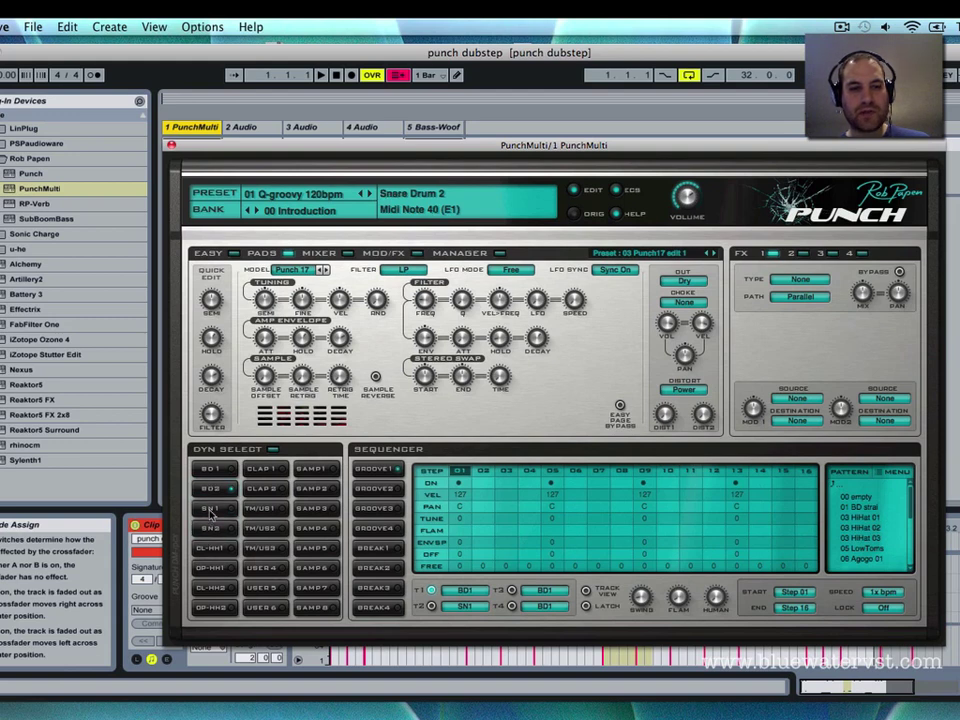
click(210, 509)
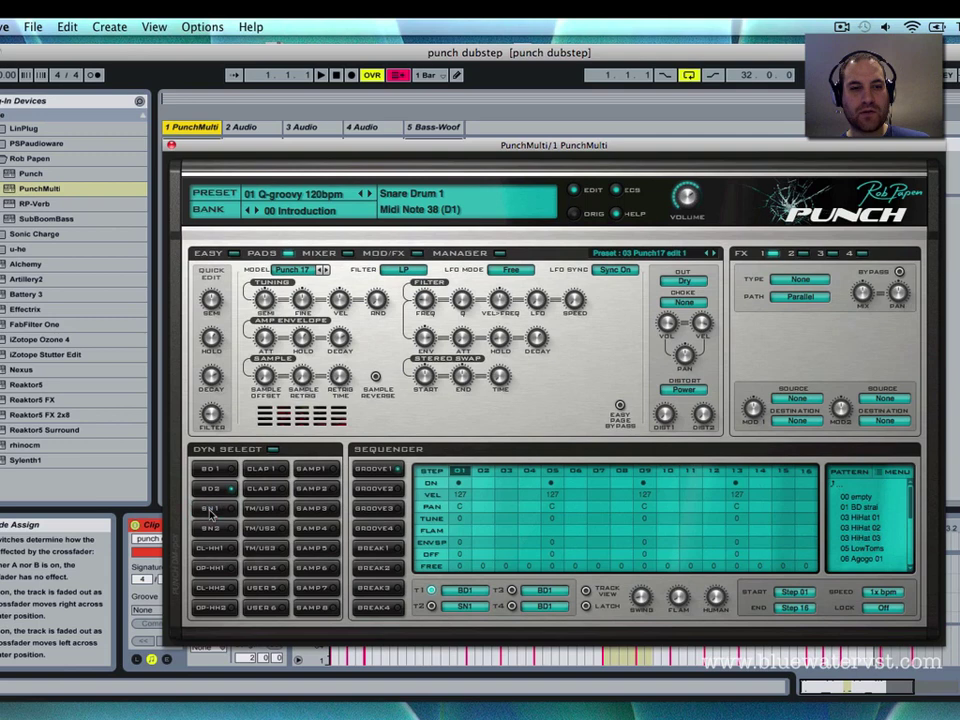
click(210, 548)
click(210, 567)
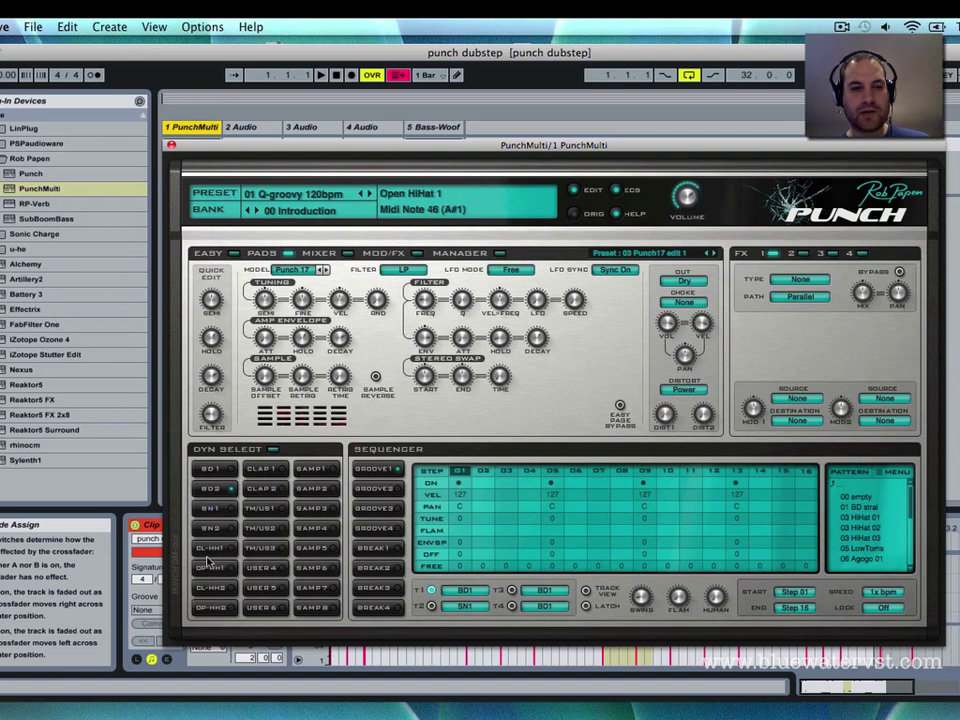
click(209, 549)
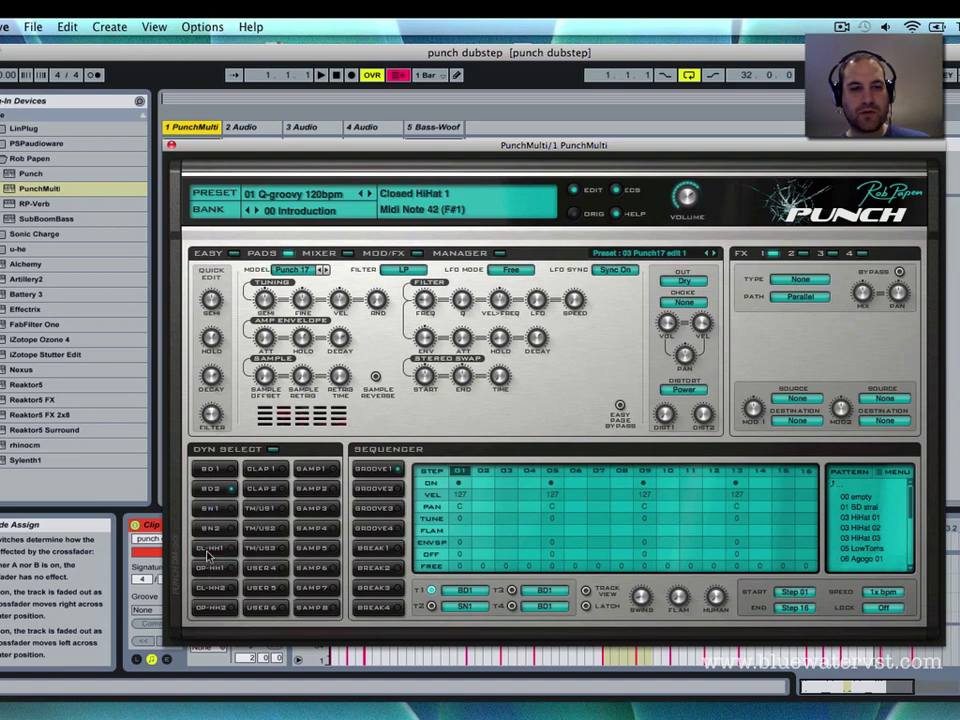
click(208, 550)
click(309, 547)
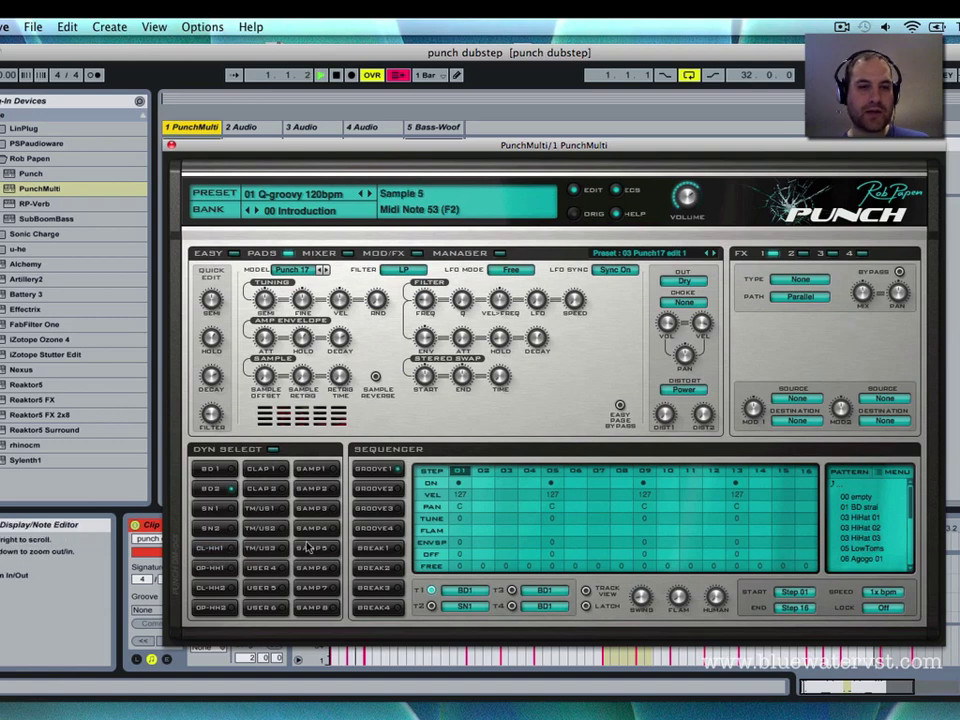
- Play the drum loop to identify the pads it uses, auditioning USER4, CL-HH2, BD2 and SN1
key(space)
click(261, 567)
click(215, 589)
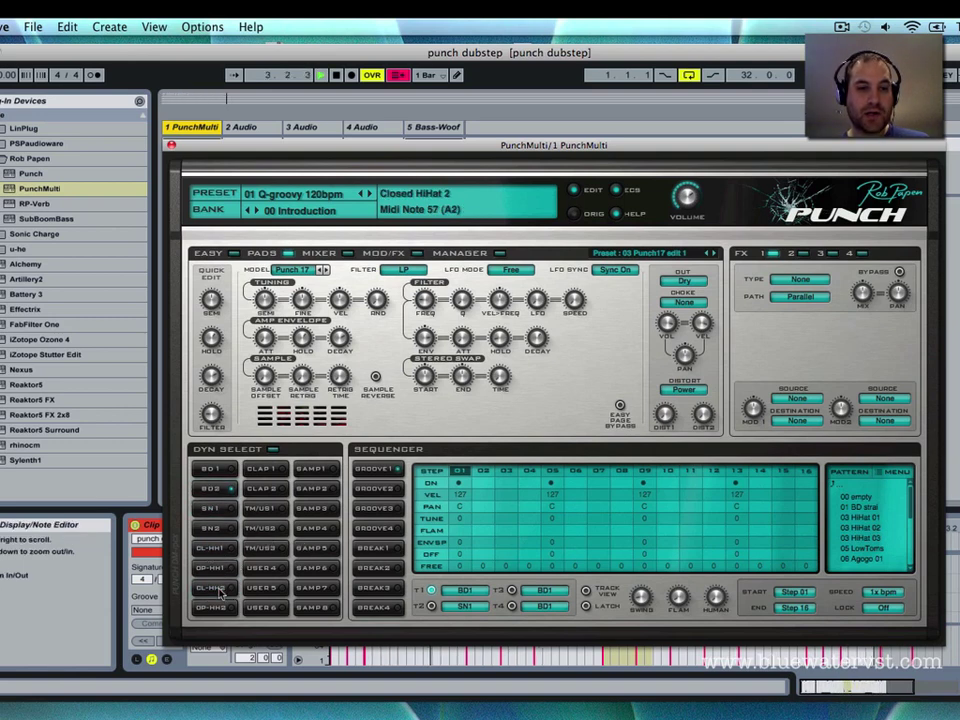
click(220, 590)
click(211, 488)
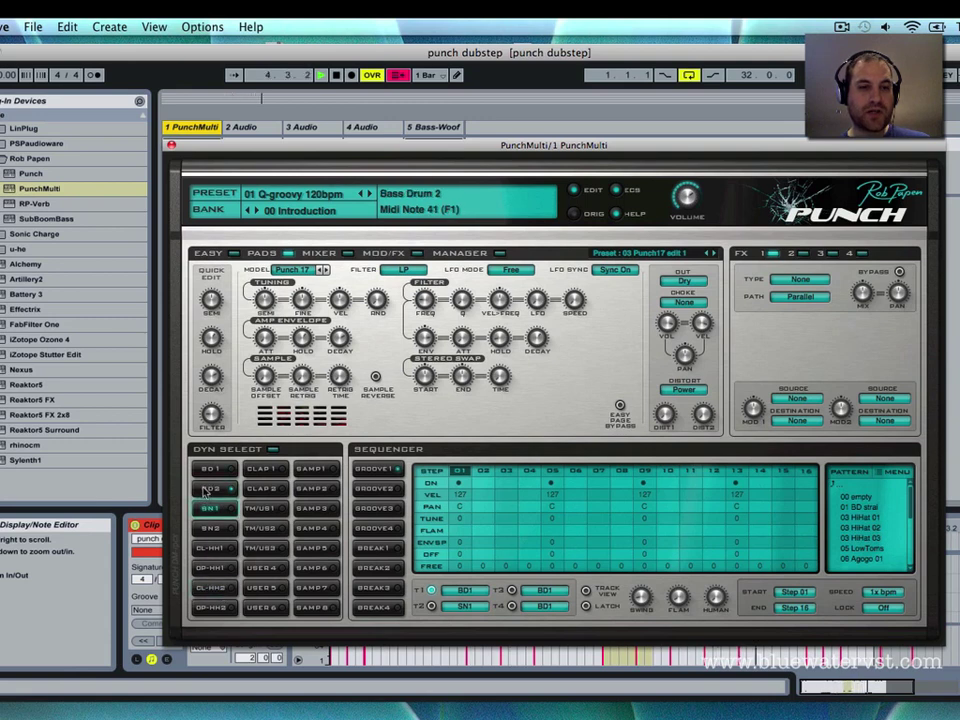
click(205, 506)
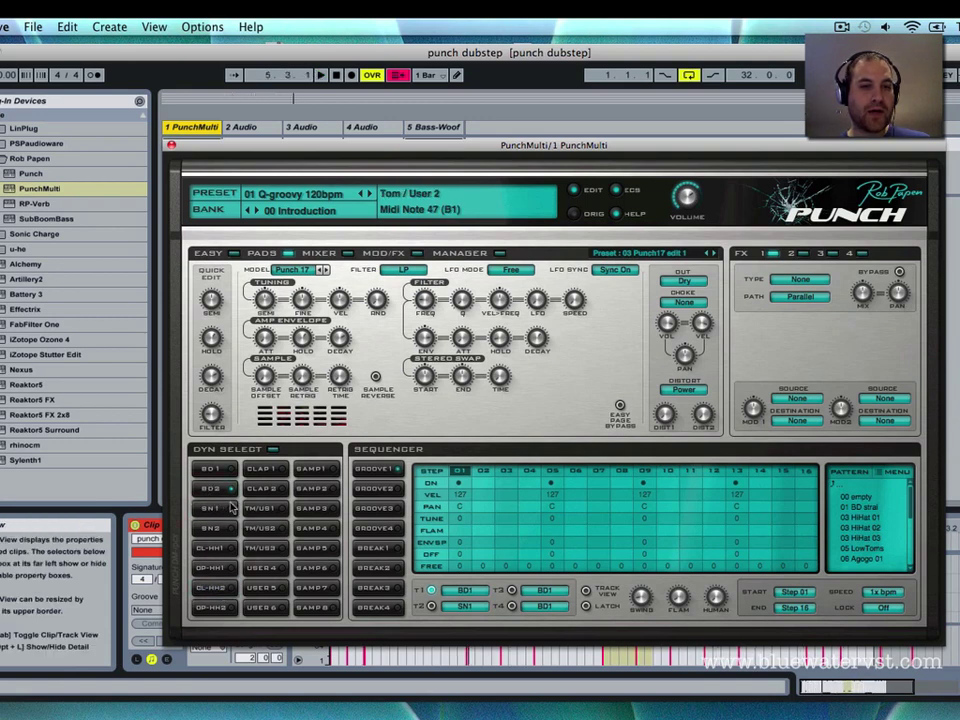
- Compare the BD2, SN1 and SN2 pads by auditioning them and viewing a snare pad's sound settings
click(224, 492)
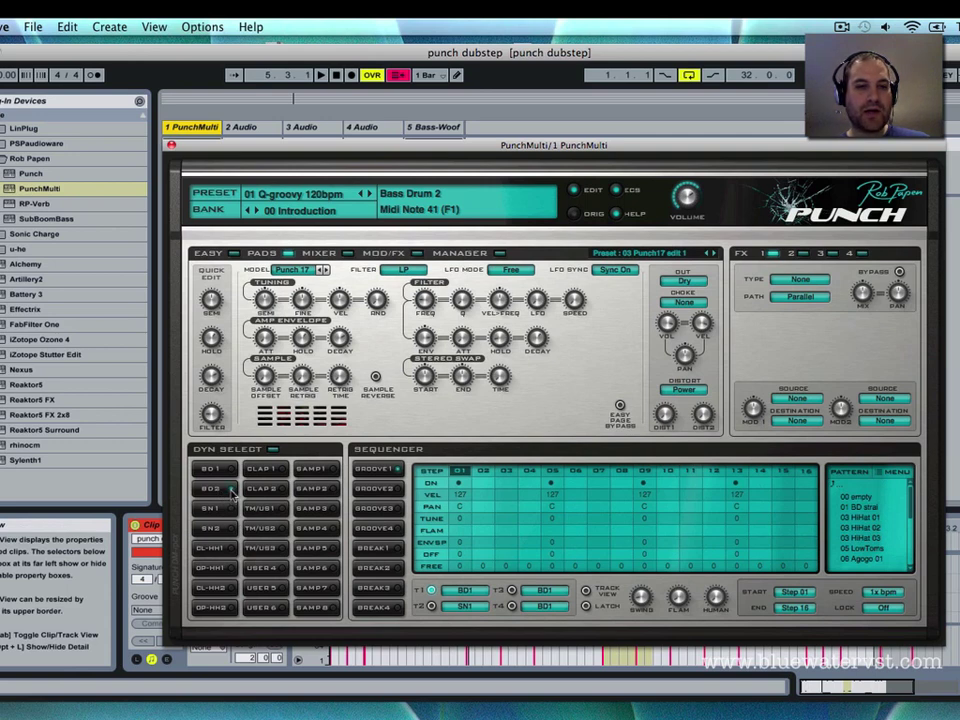
click(232, 514)
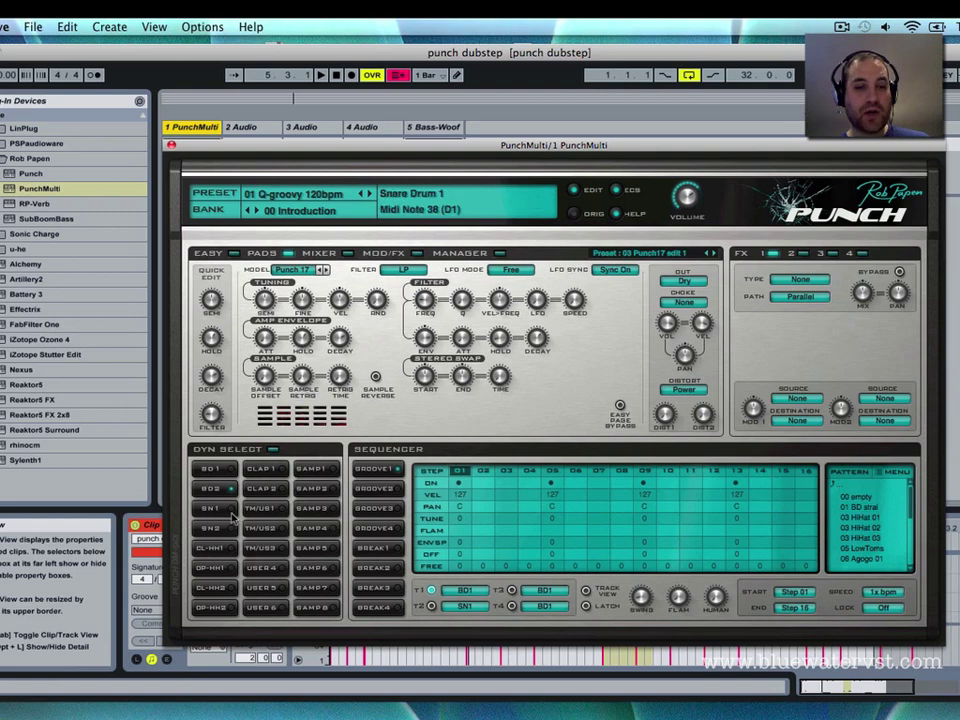
click(212, 489)
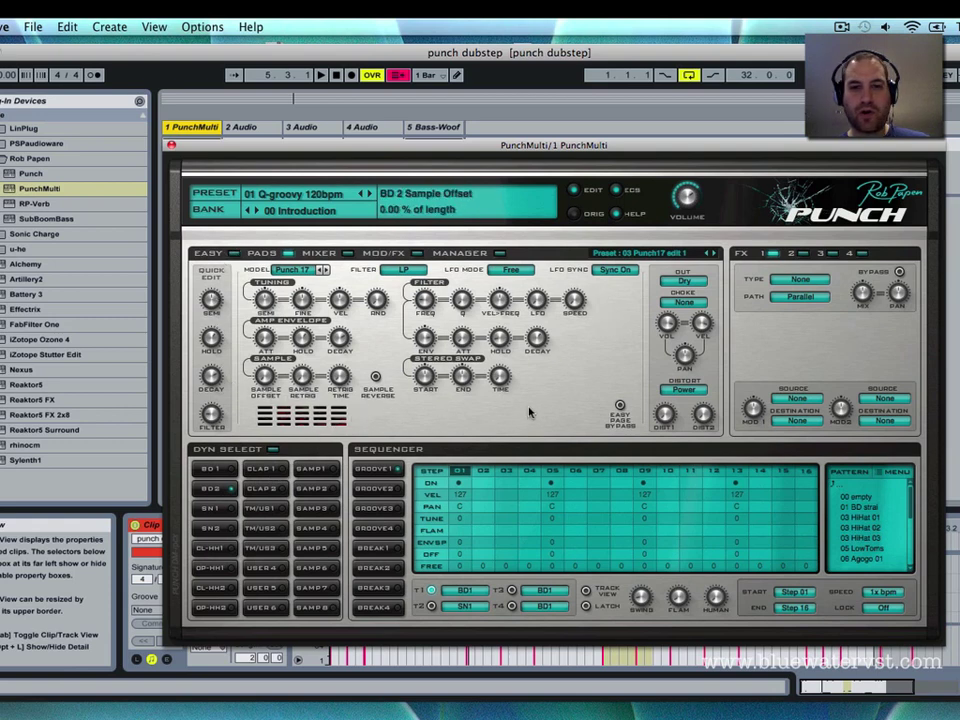
click(232, 529)
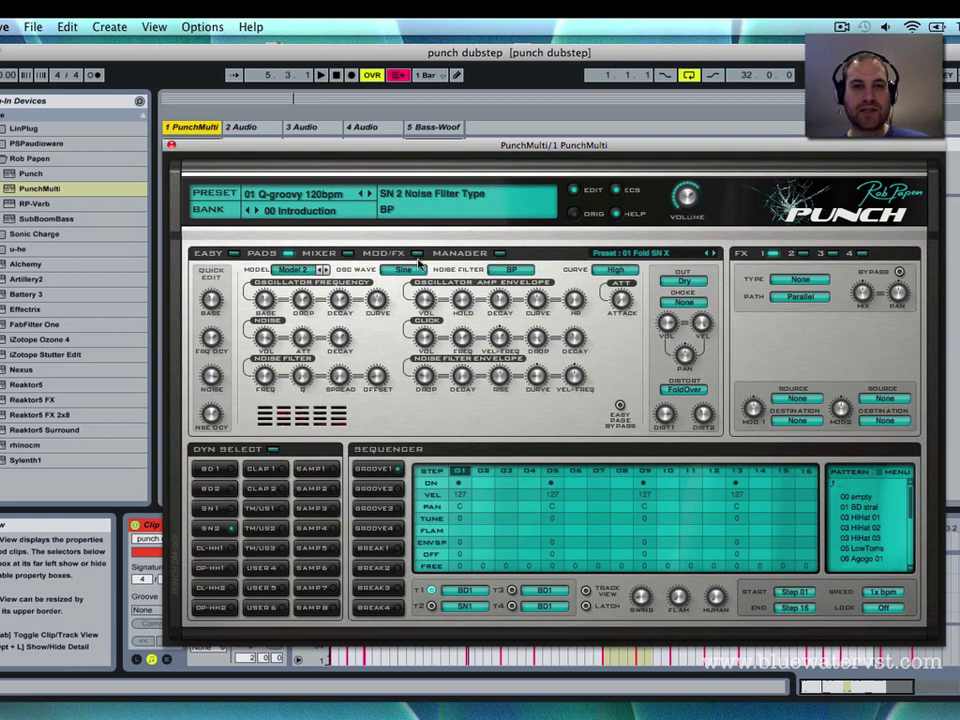
click(228, 509)
- Select the BD2 pad for editing, audition it, and route its output to FX 1
click(229, 490)
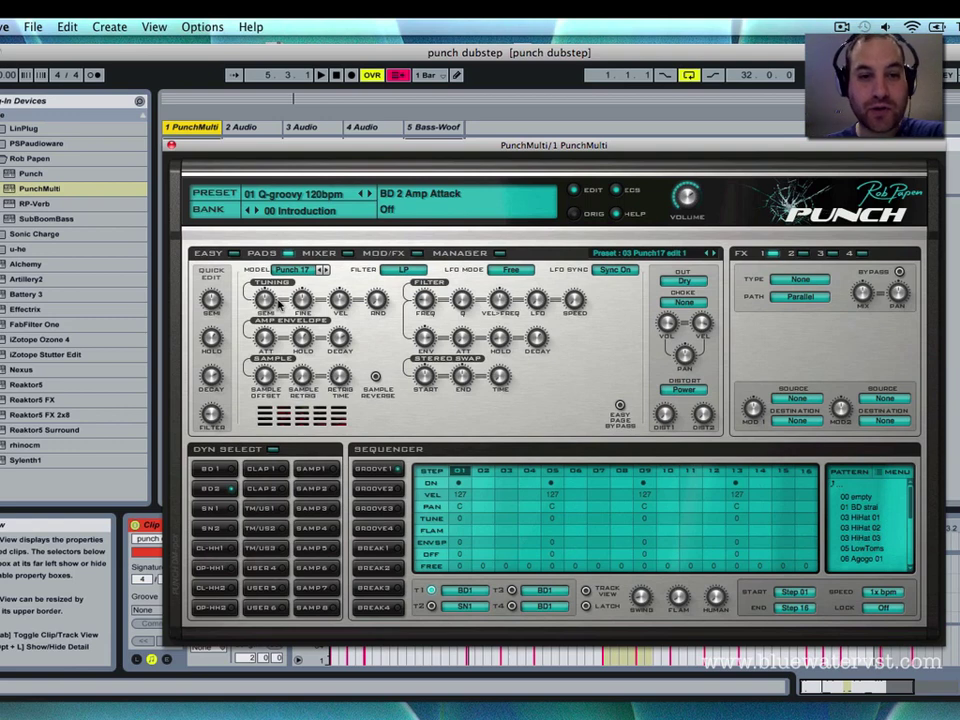
click(215, 493)
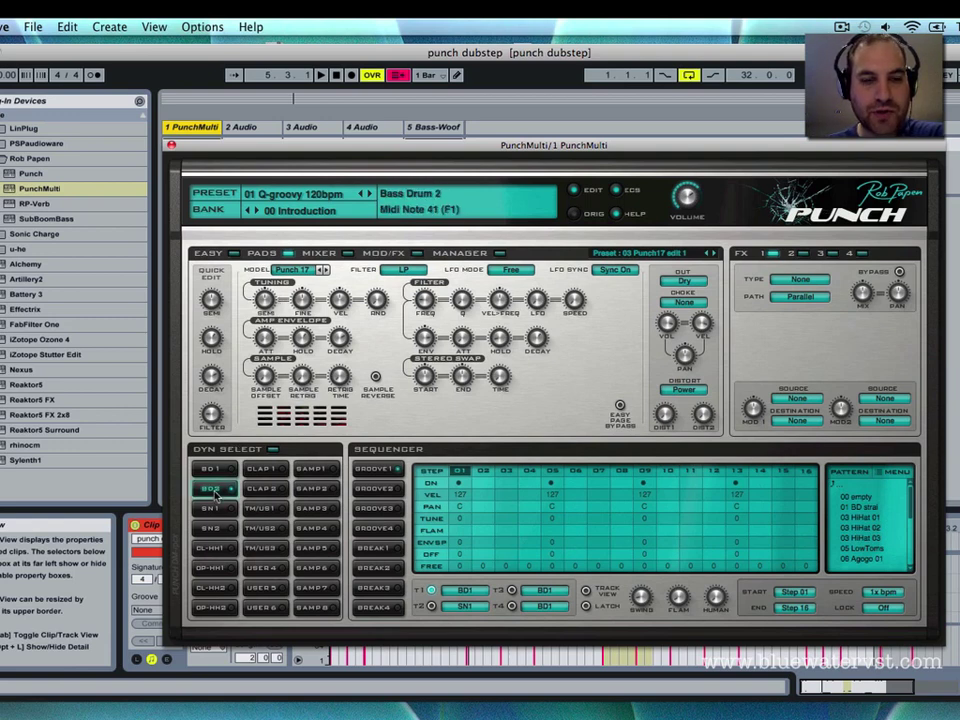
click(215, 493)
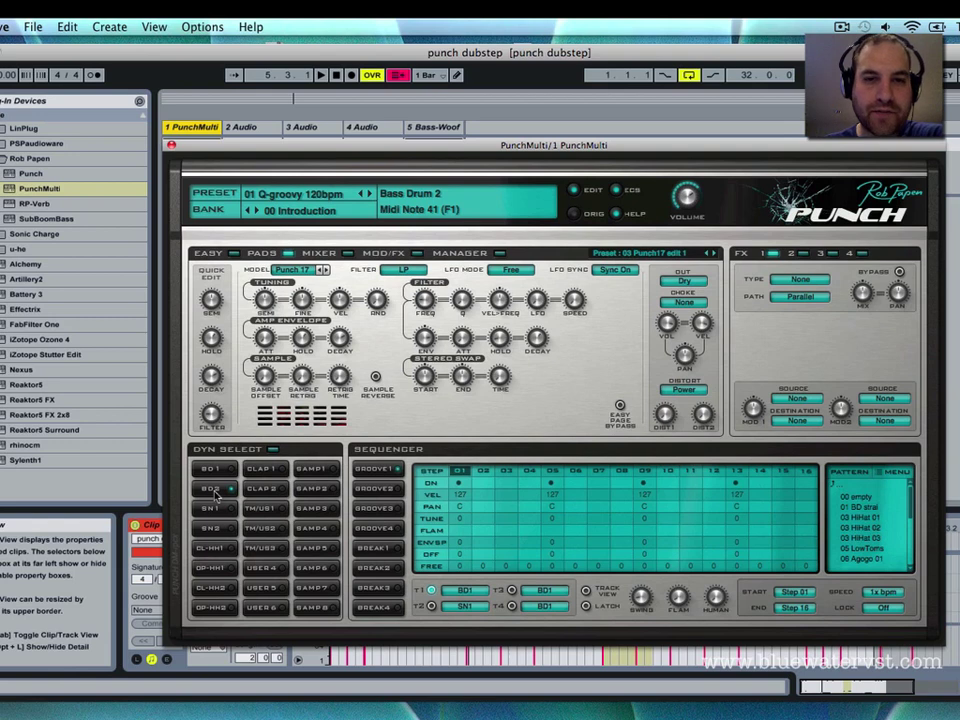
click(679, 283)
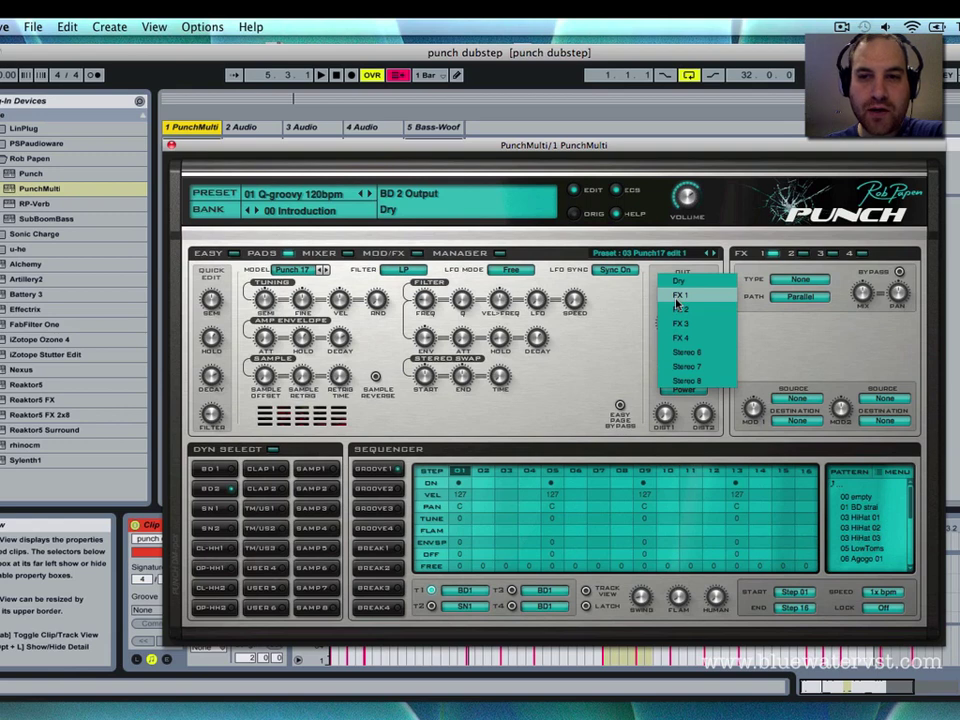
click(680, 296)
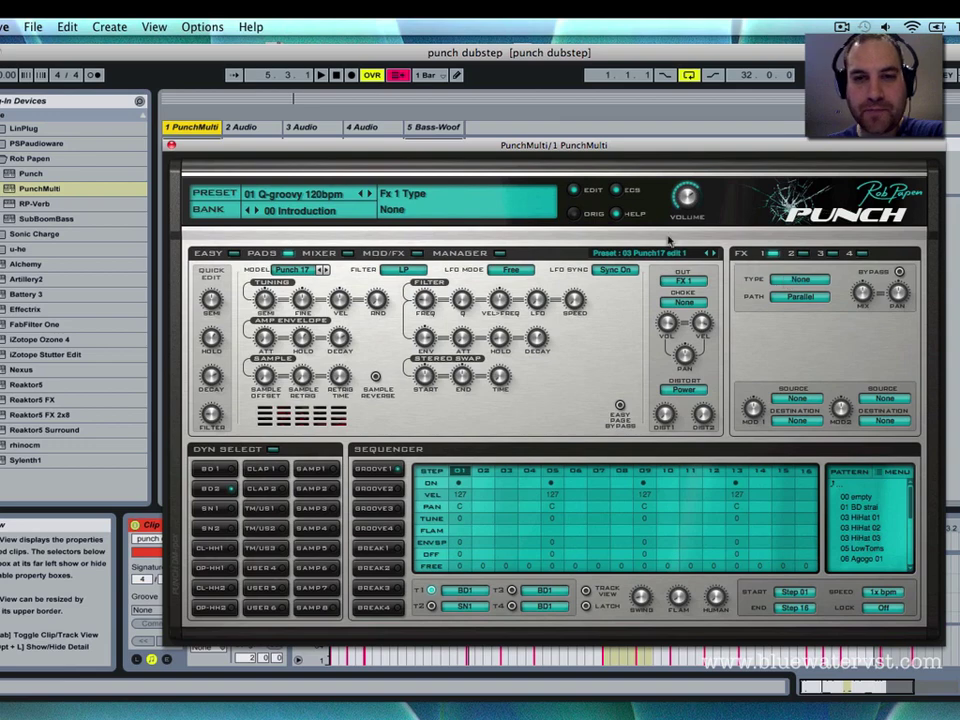
- Set the 2 Audio track to receive its audio from 1 PunchMulti
click(249, 128)
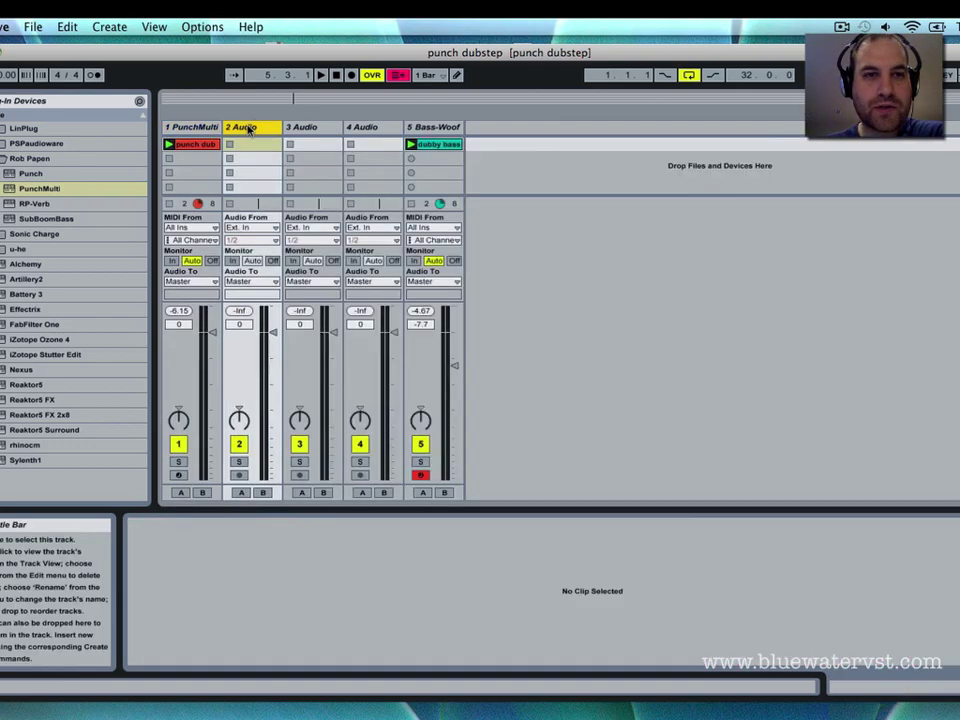
click(249, 230)
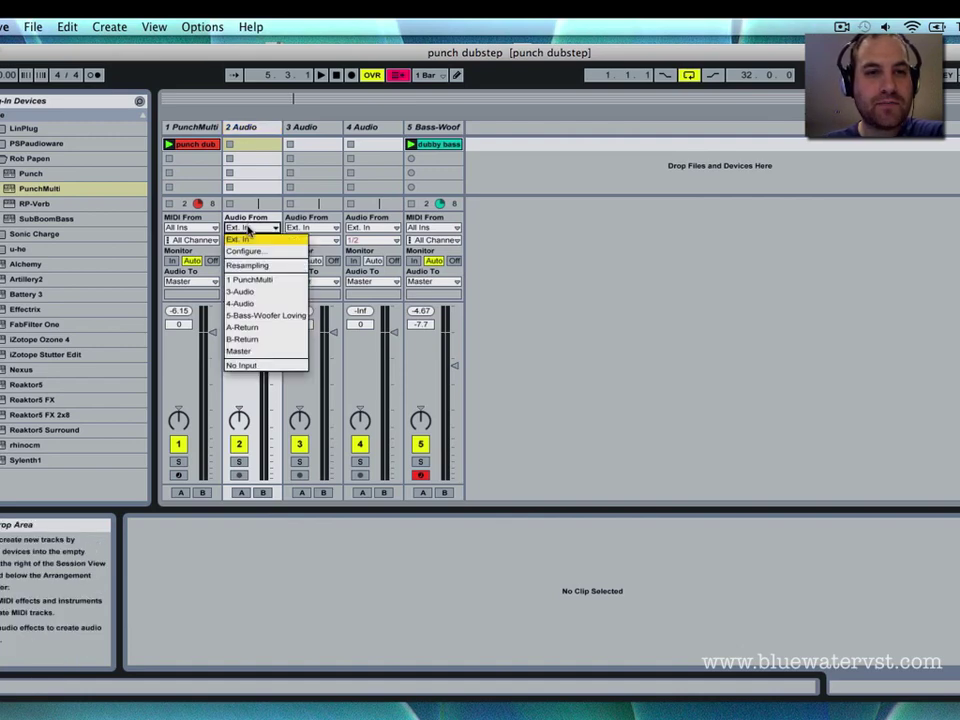
click(250, 280)
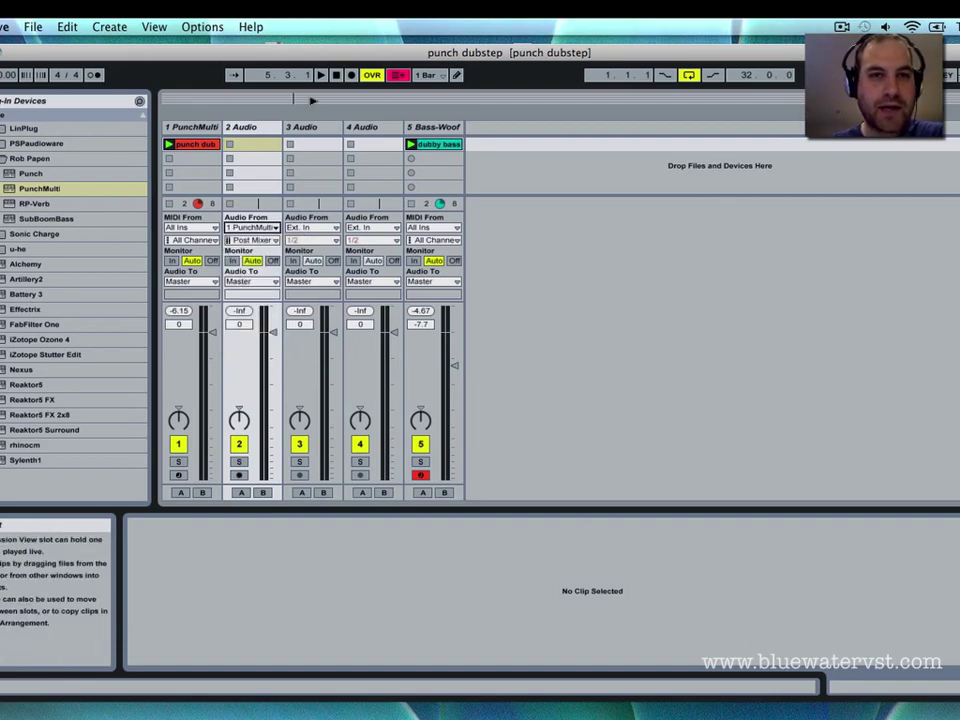
- During playback, feed 2 Audio from Out 3 + 4/-PunchMulti with monitoring set to In, and briefly solo the track to check it
click(320, 75)
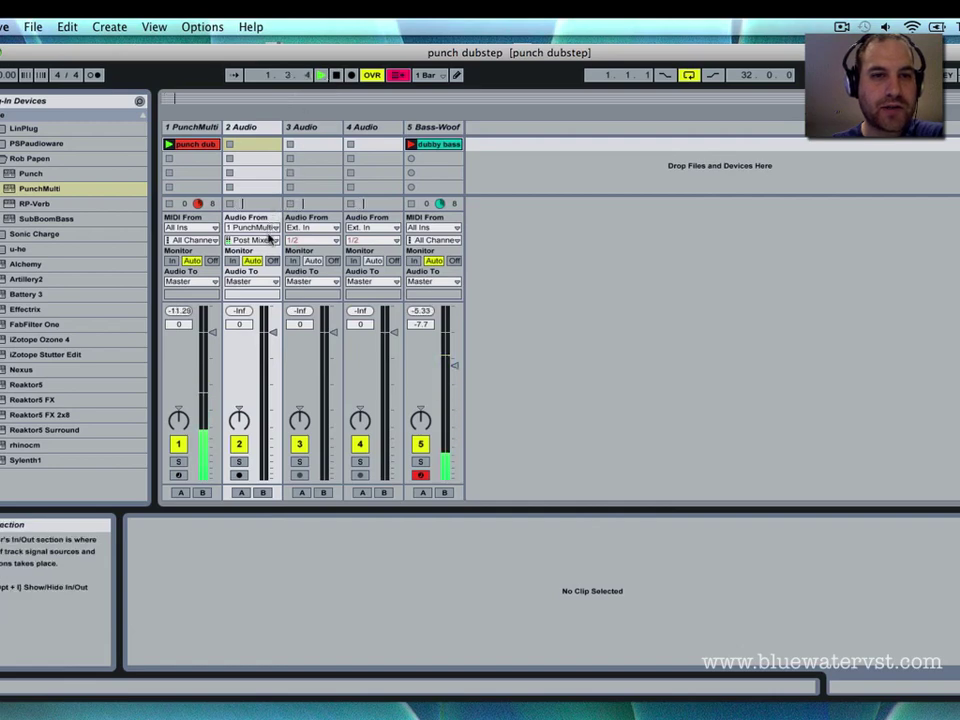
click(268, 241)
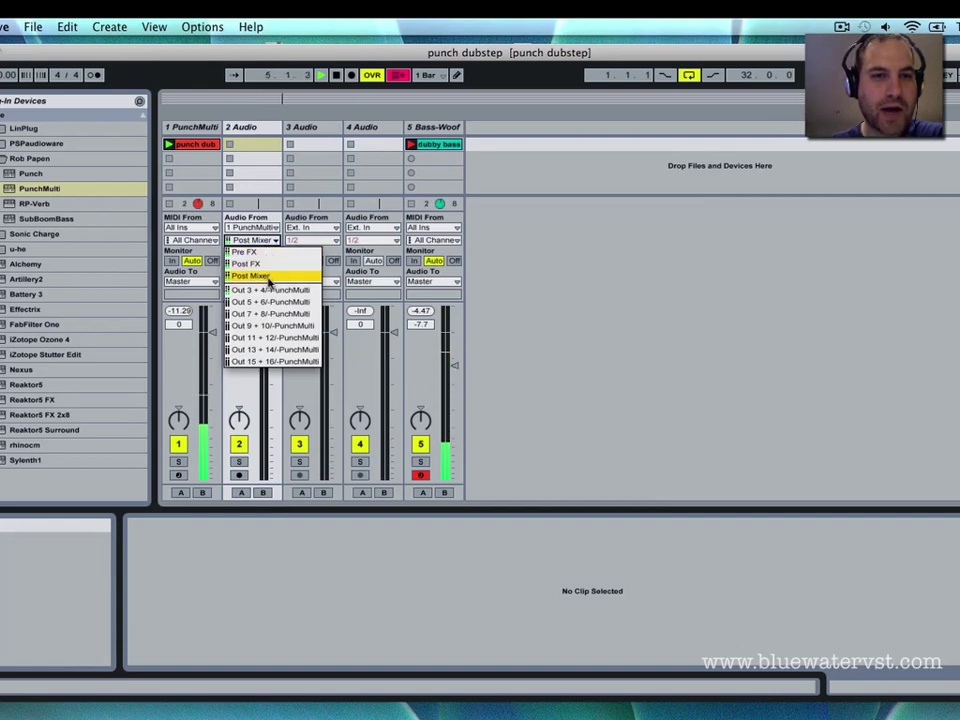
click(268, 290)
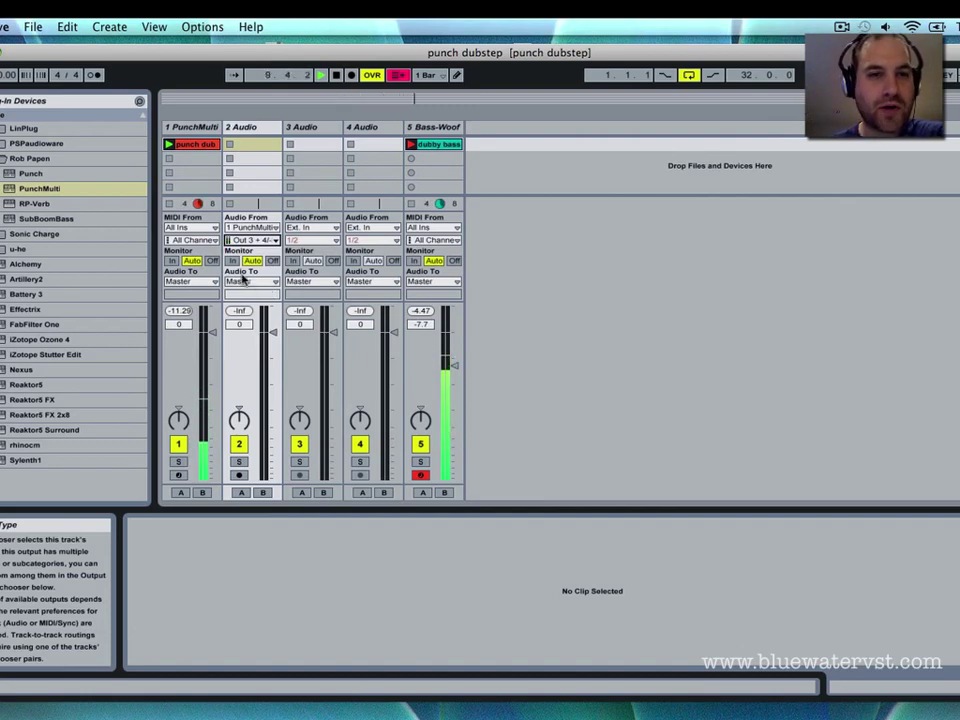
click(232, 261)
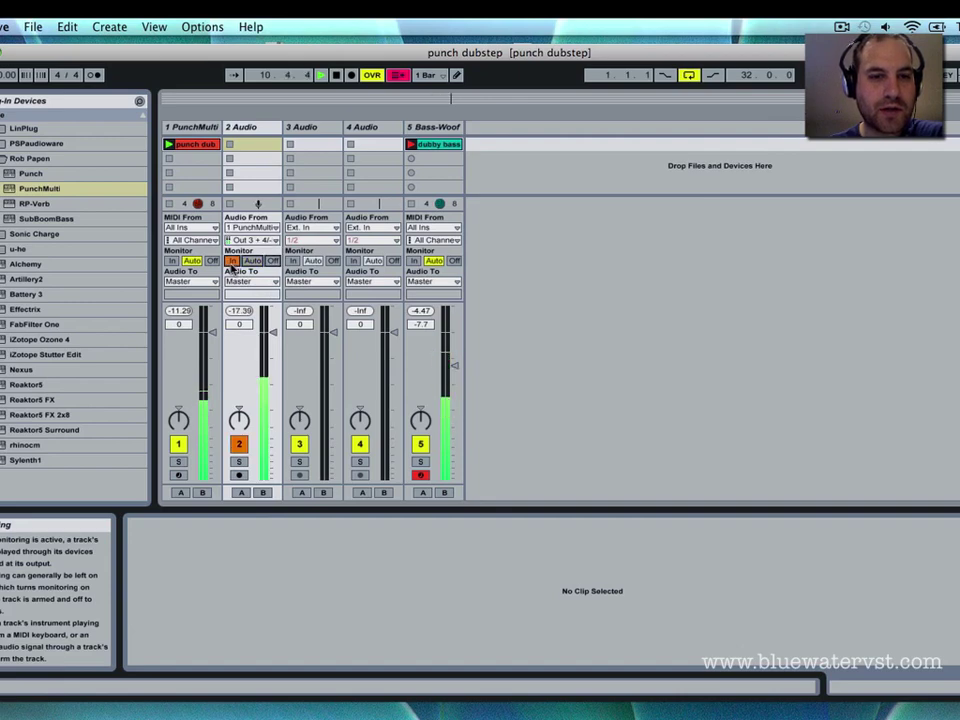
click(239, 461)
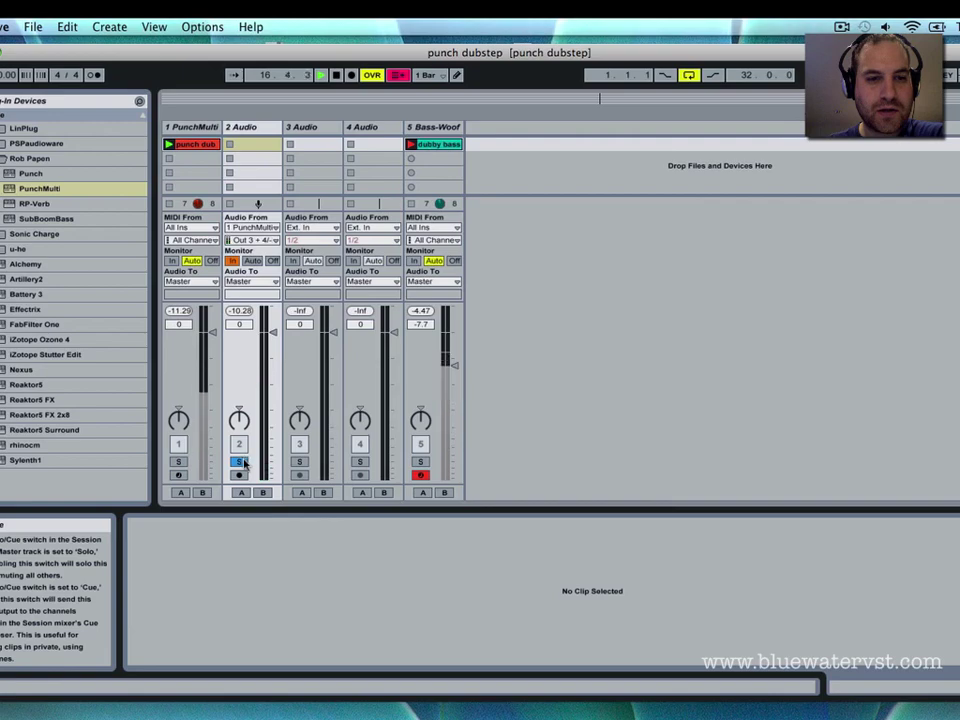
click(243, 461)
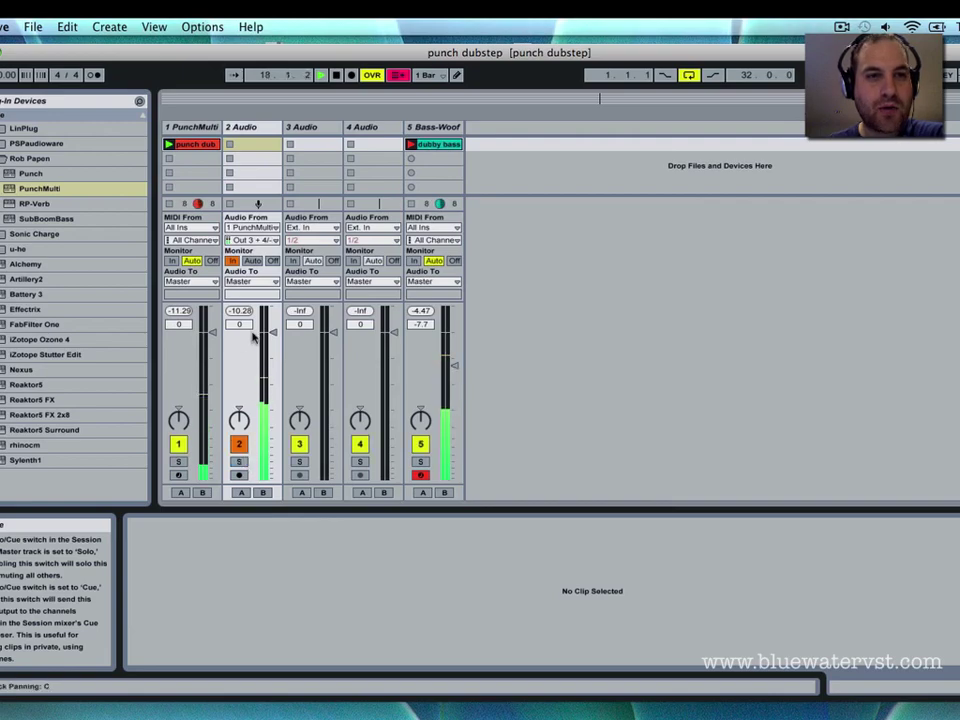
- Open the plug-in window of the 1 PunchMulti track and stop playback
click(187, 138)
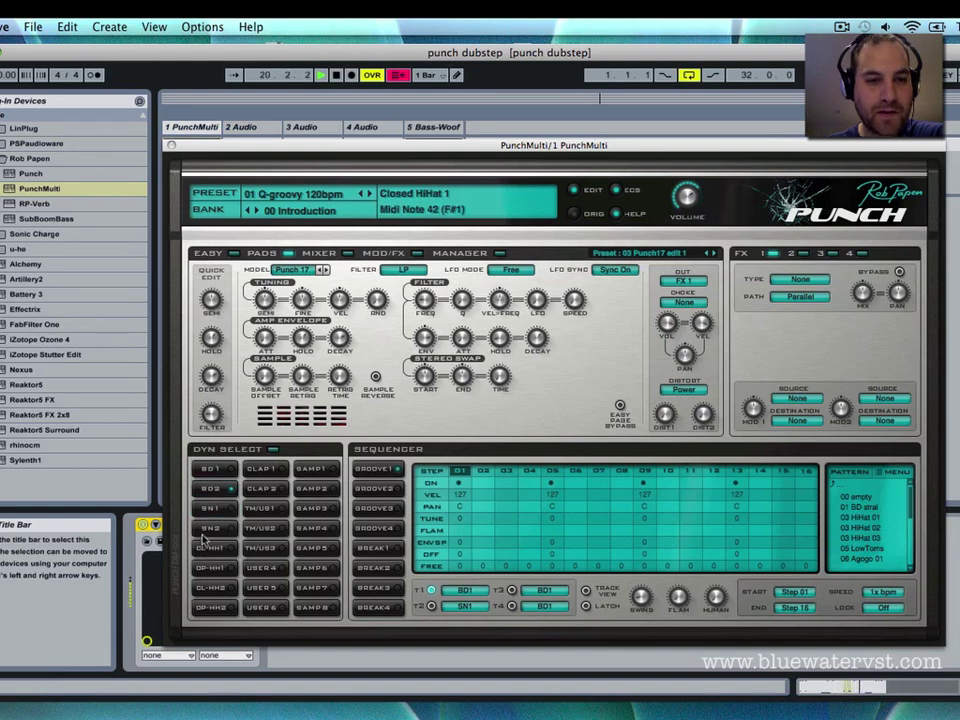
key(space)
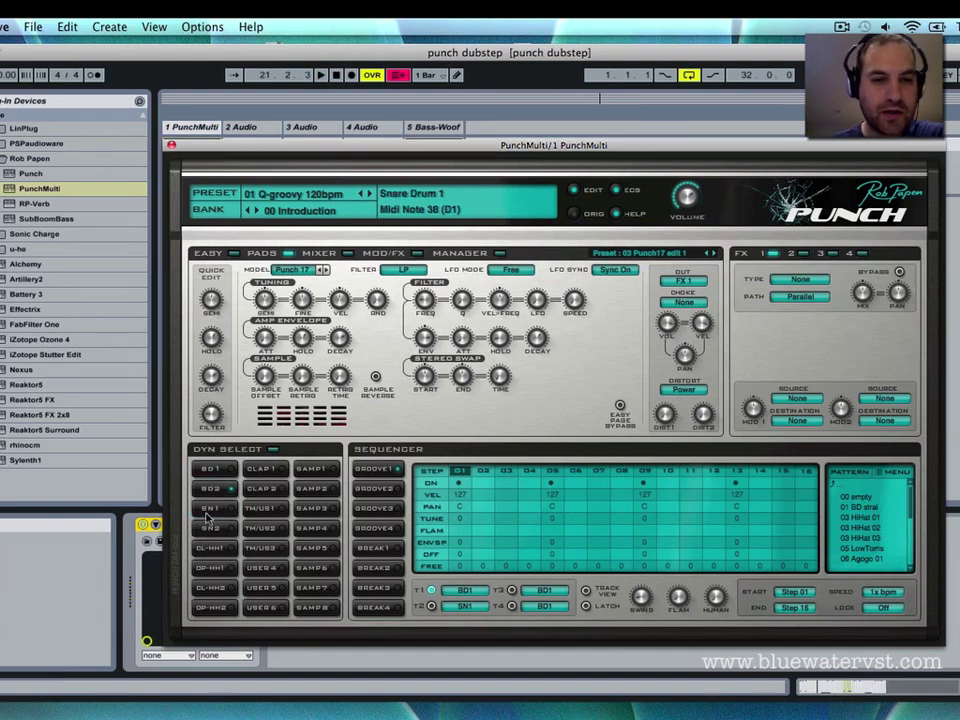
- Try routing the BD2 pad's output to FX 2 and restore it to FX 1
click(688, 282)
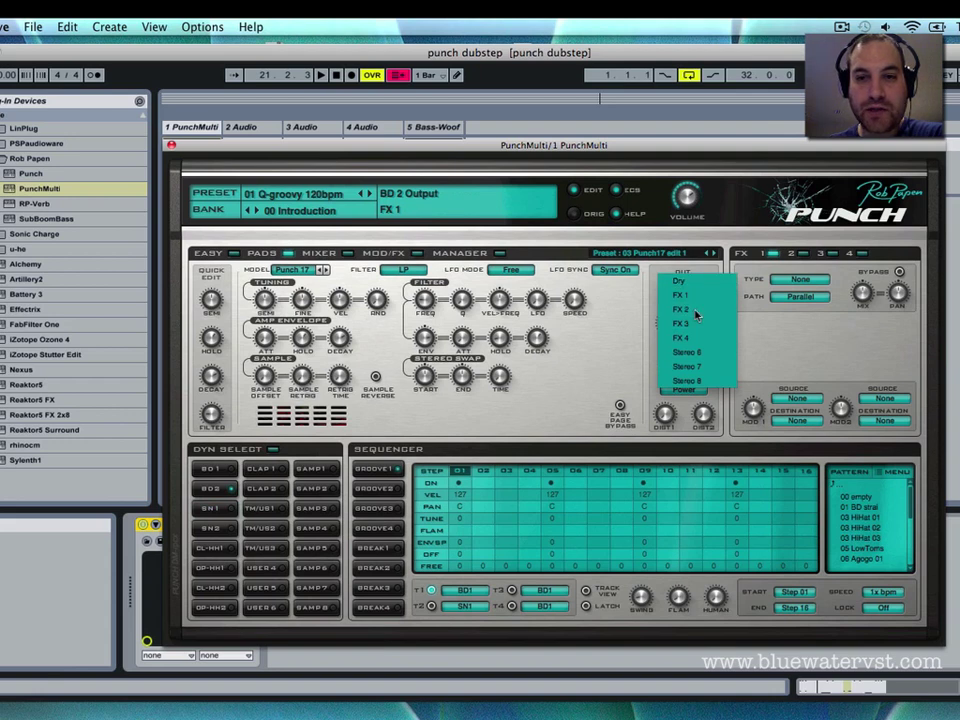
click(680, 309)
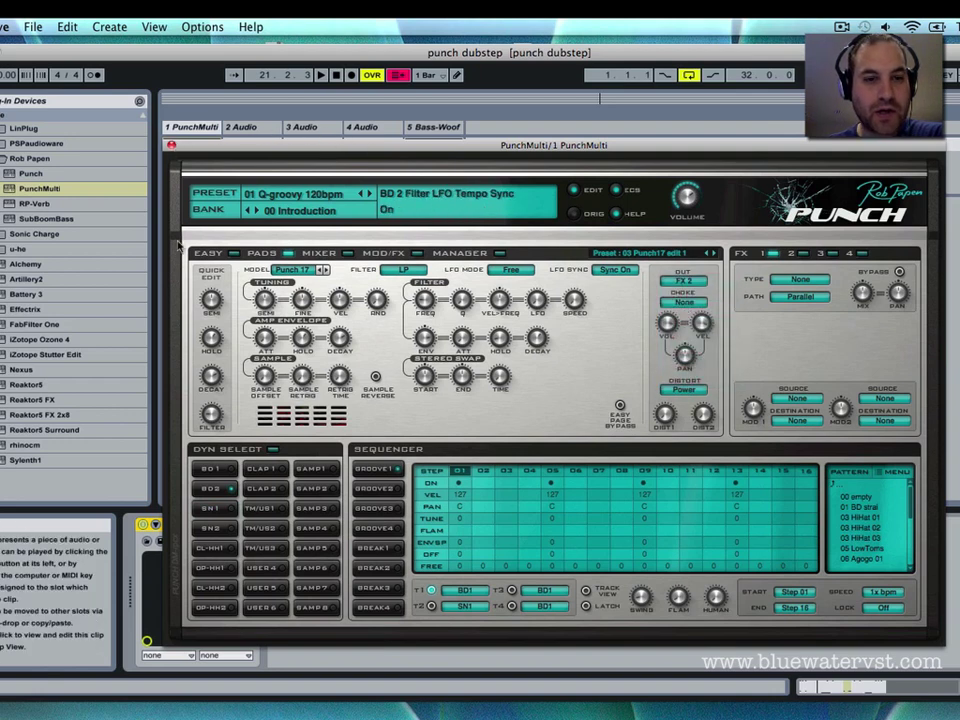
key(space)
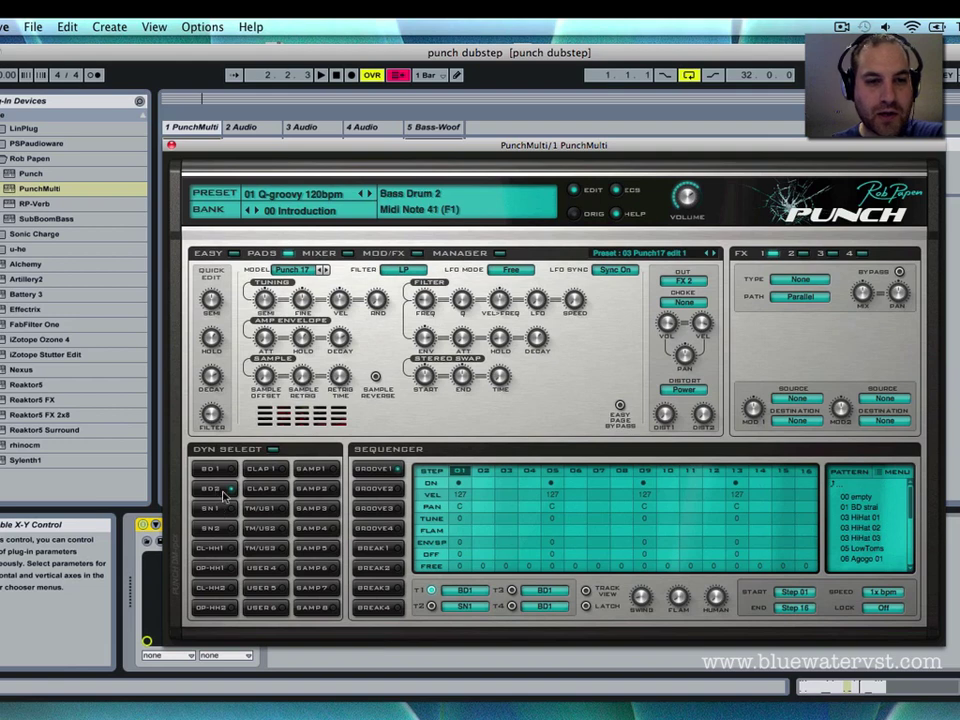
click(692, 282)
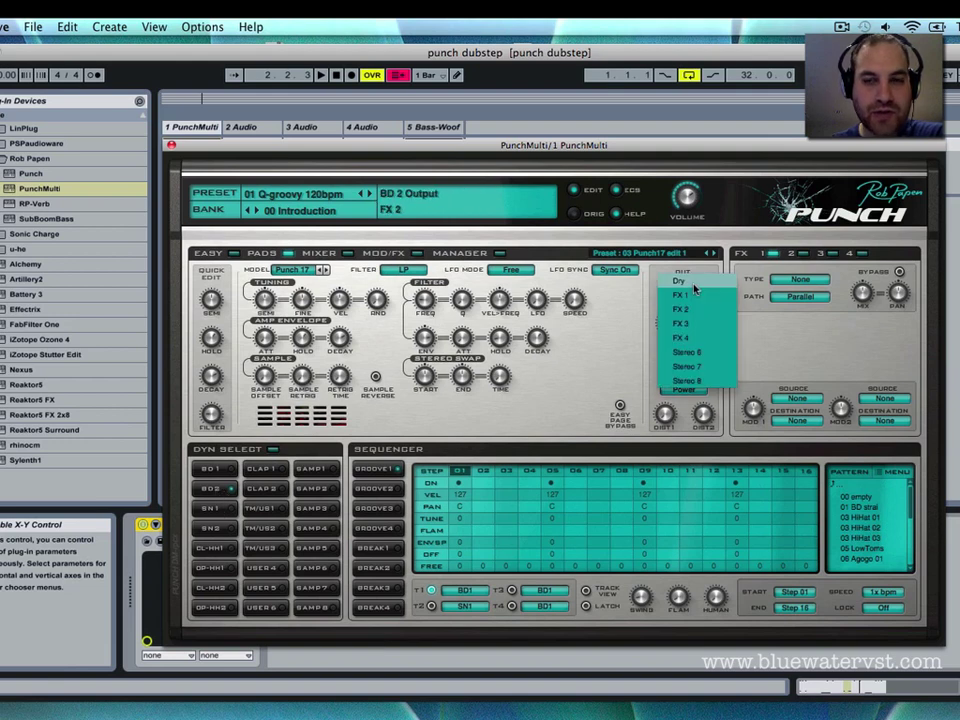
click(693, 294)
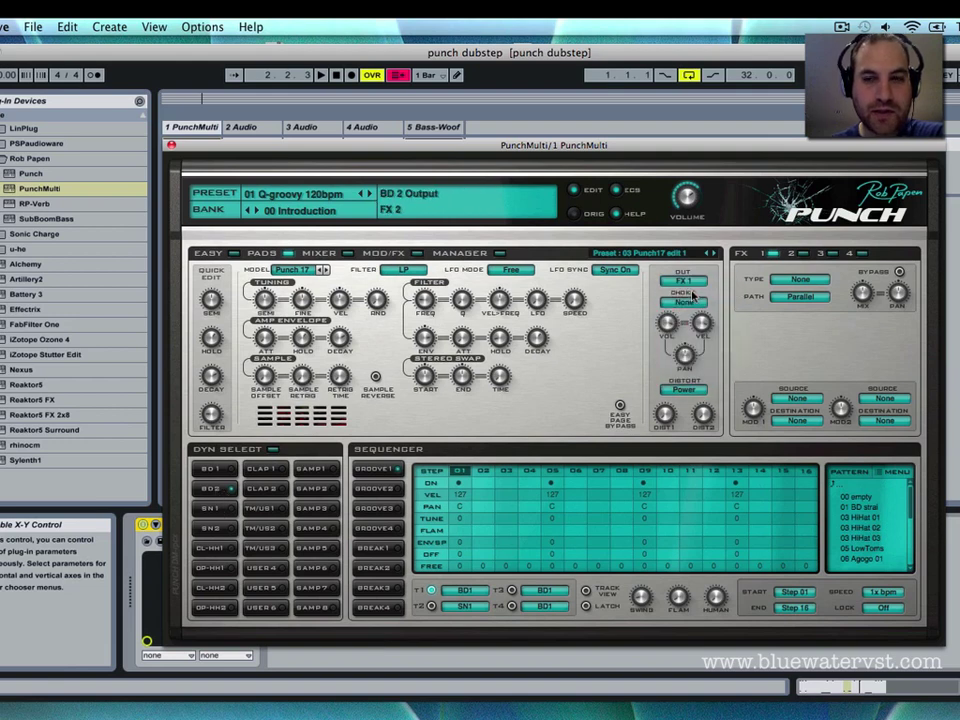
- Route the SN1 pad's output to FX 2 and compare it with the BD2 pad
click(231, 510)
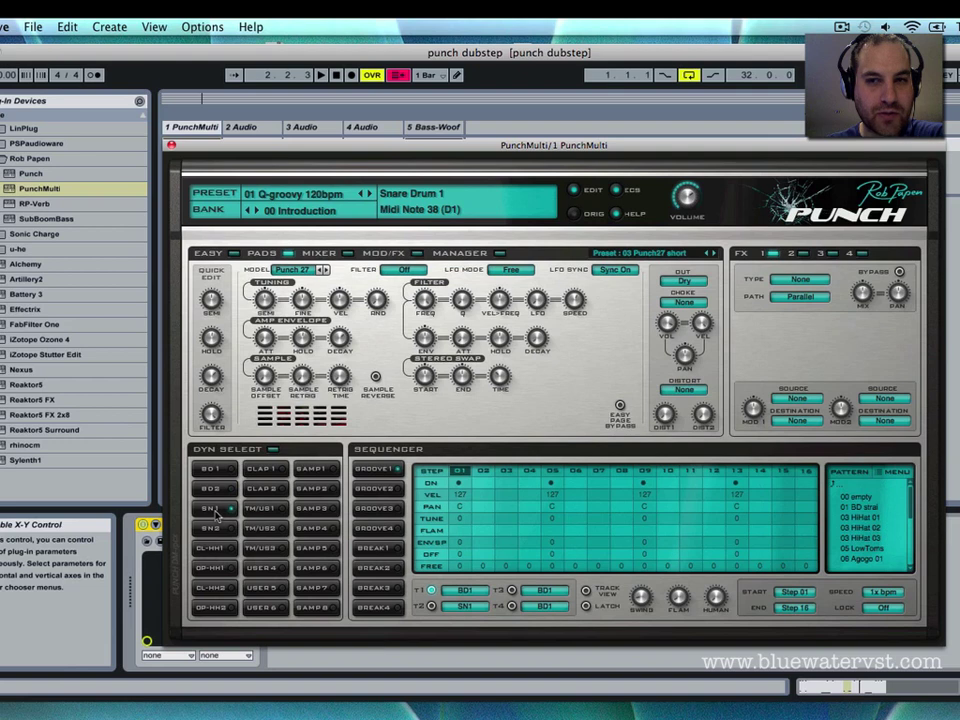
click(684, 281)
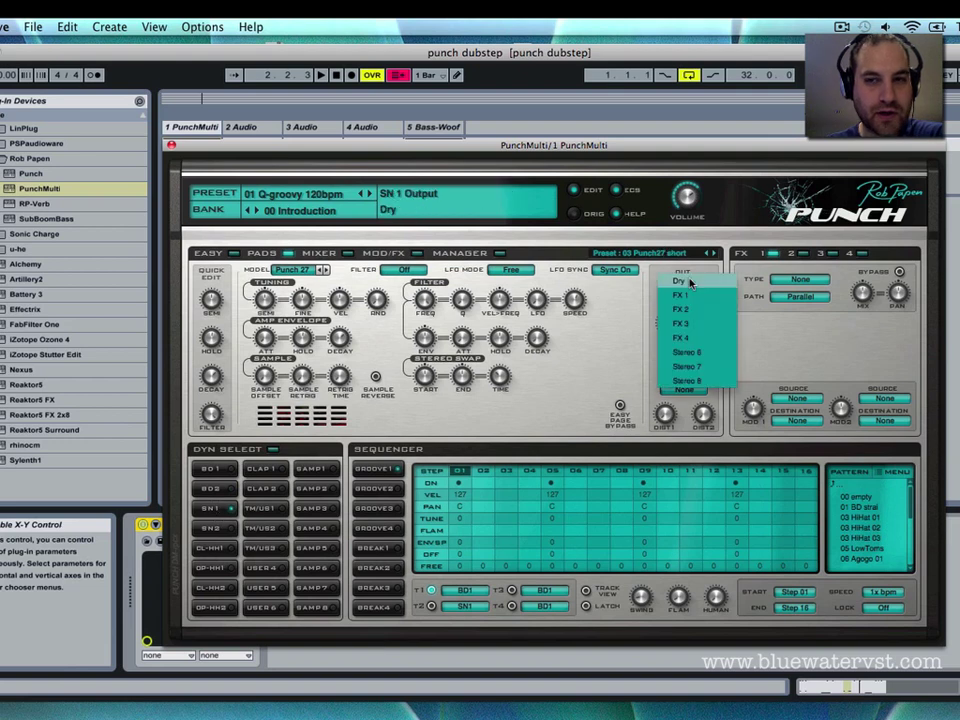
click(682, 309)
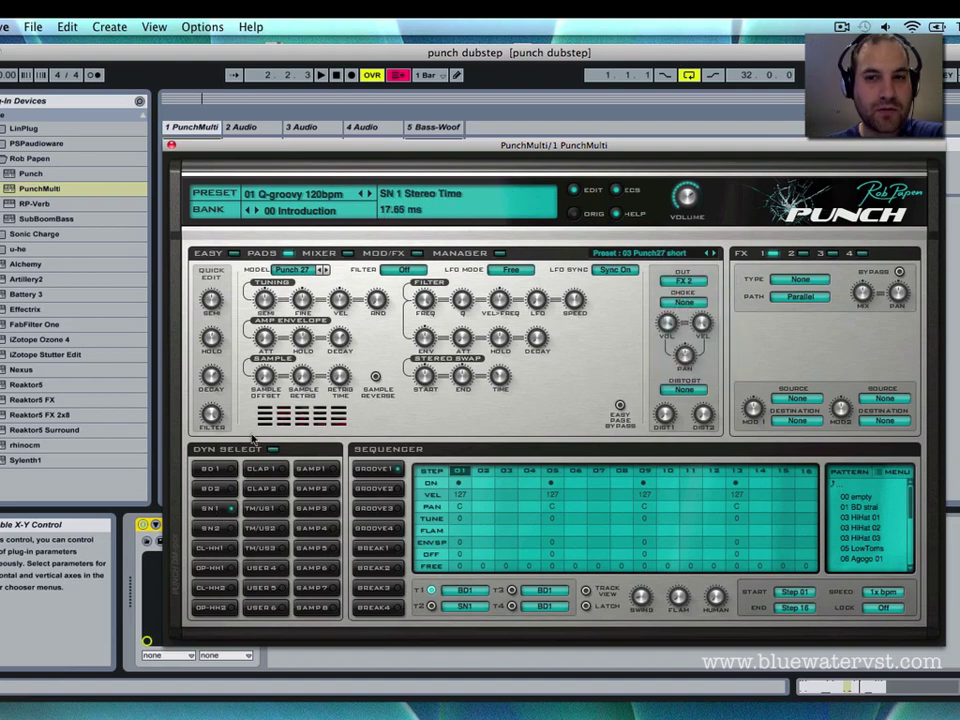
click(232, 492)
click(229, 508)
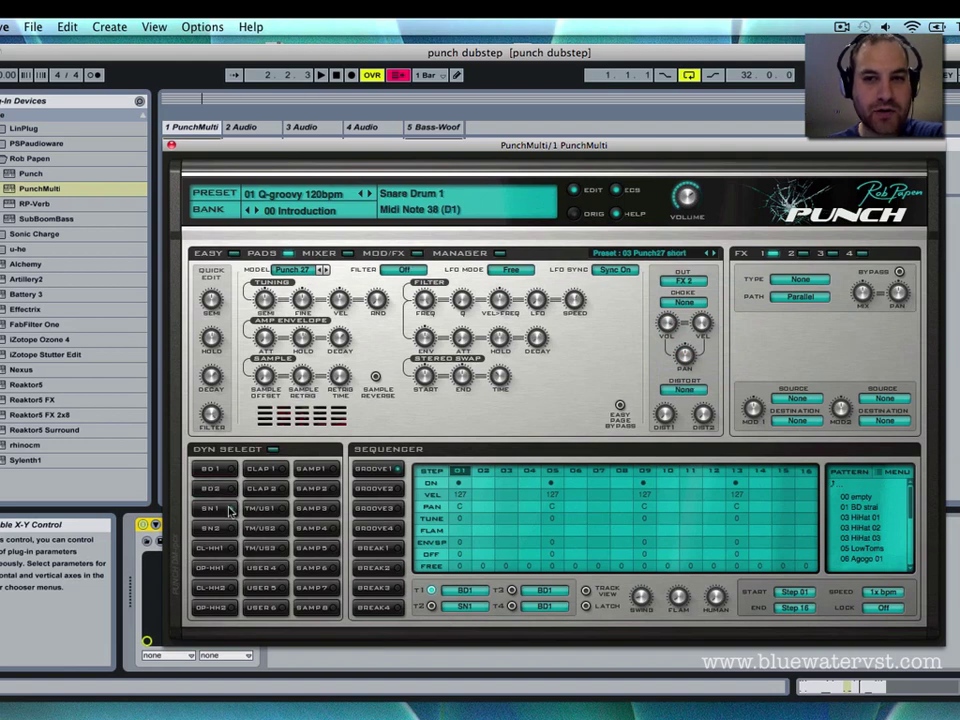
- Route the CL-HH2 pad's output to FX 3 and close the PunchMulti window
click(212, 588)
click(682, 281)
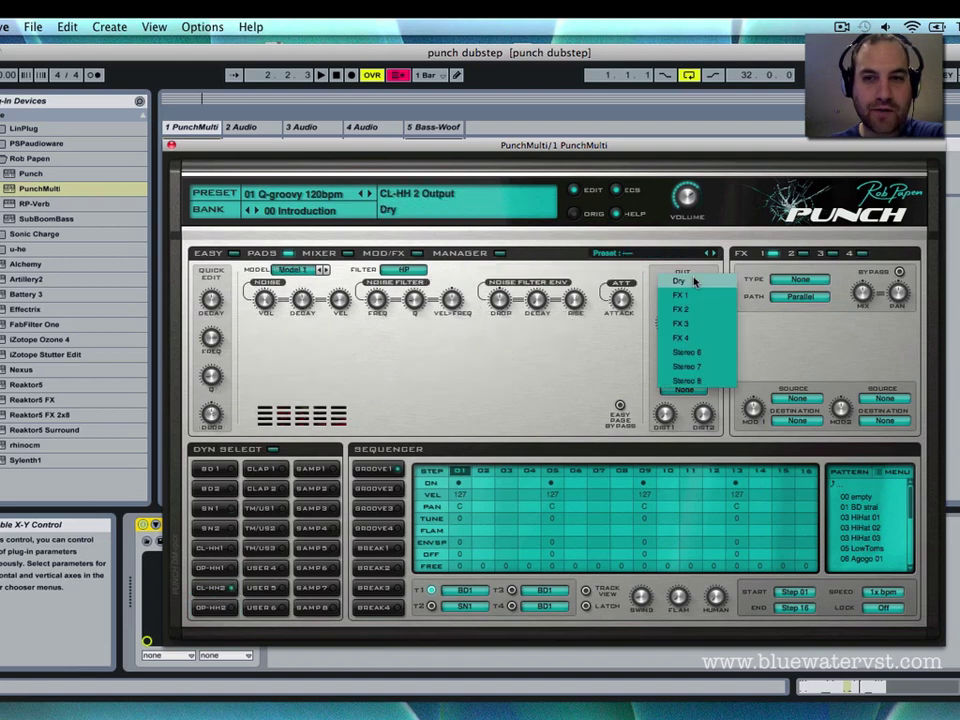
click(682, 324)
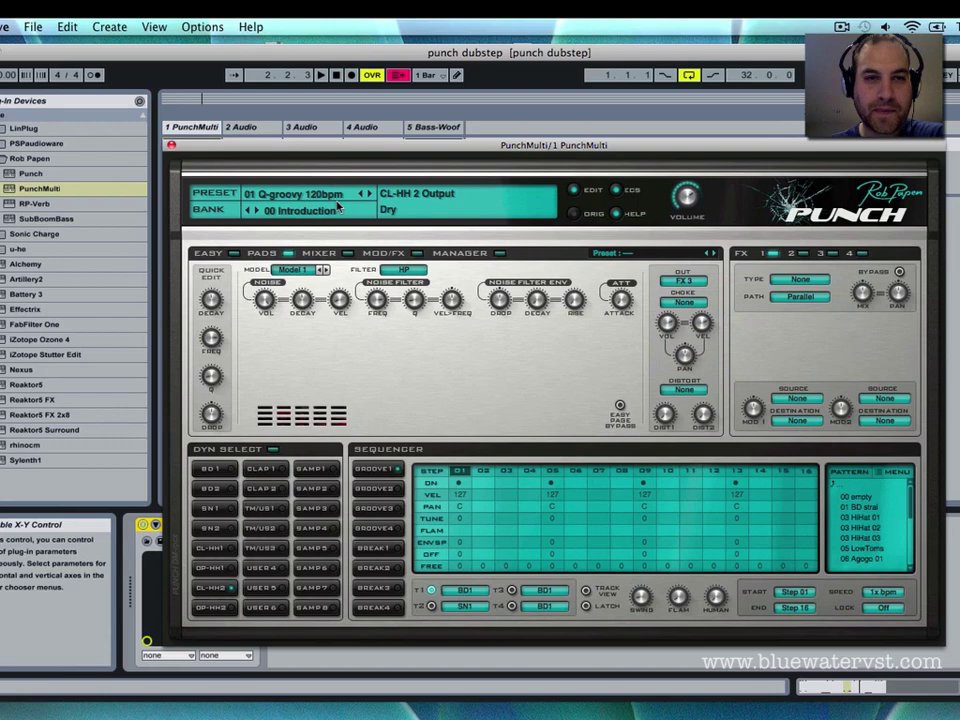
click(172, 144)
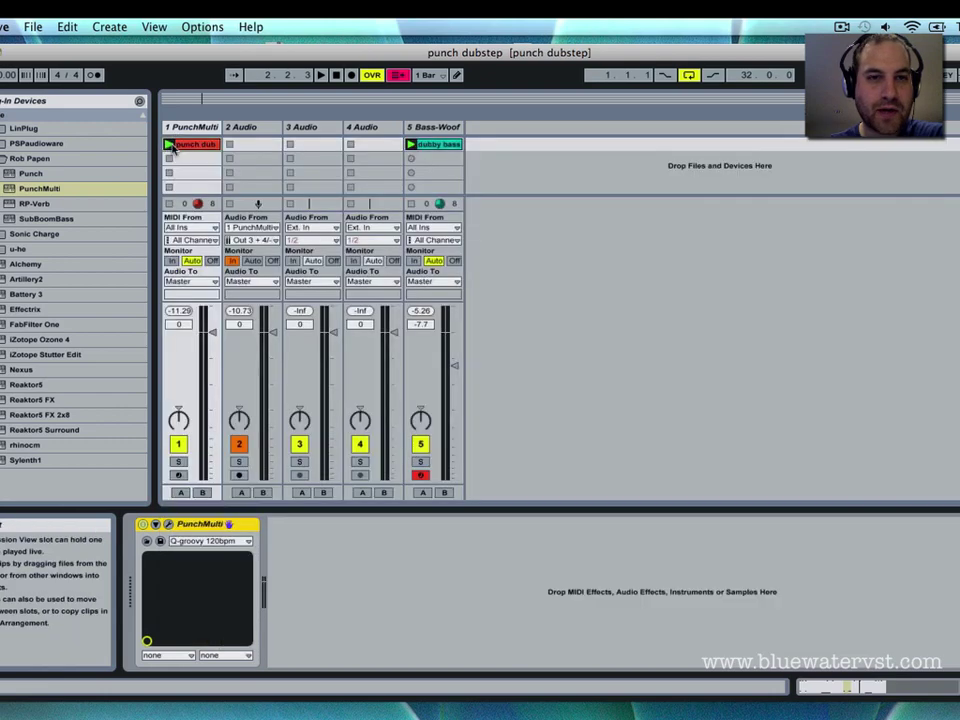
- Set 3 Audio to receive Out 5 + 6/-PunchMulti from 1 PunchMulti, with its monitoring set to In
click(321, 127)
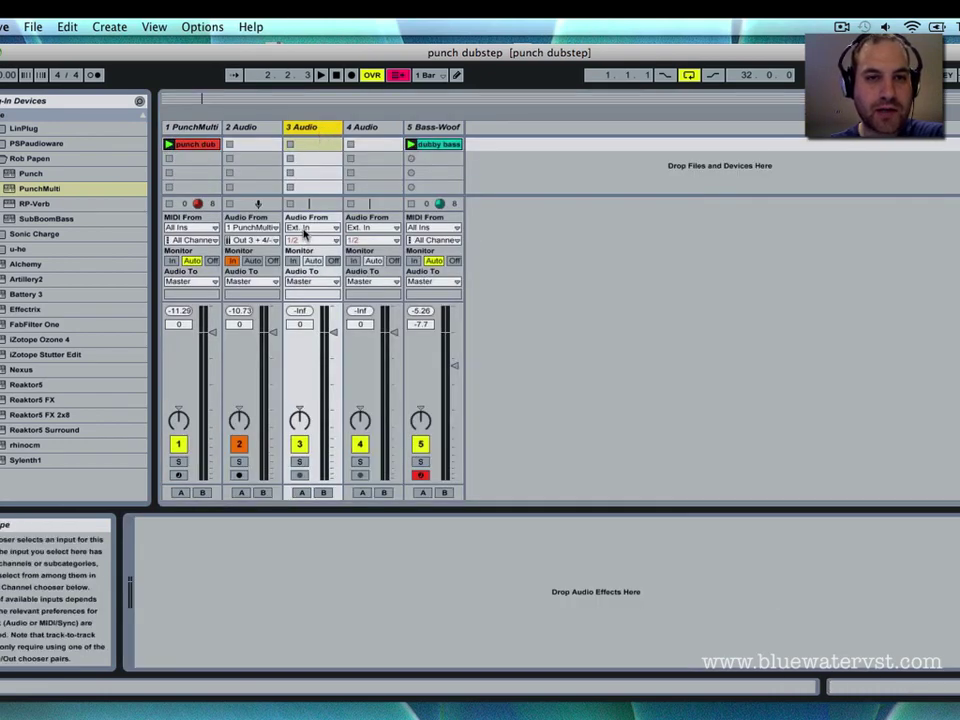
click(304, 229)
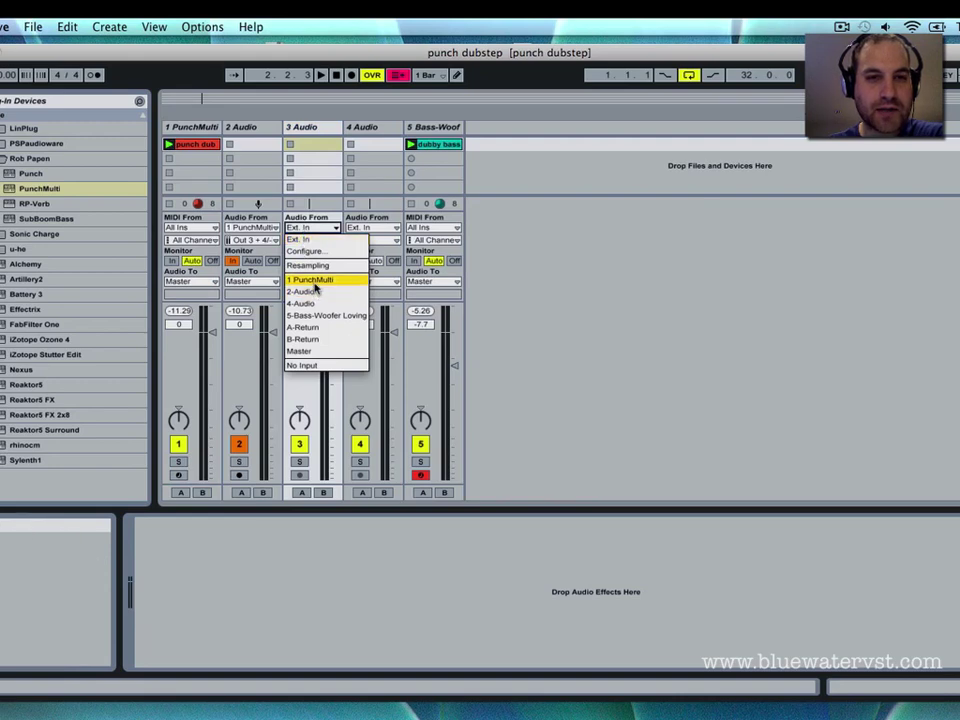
click(315, 281)
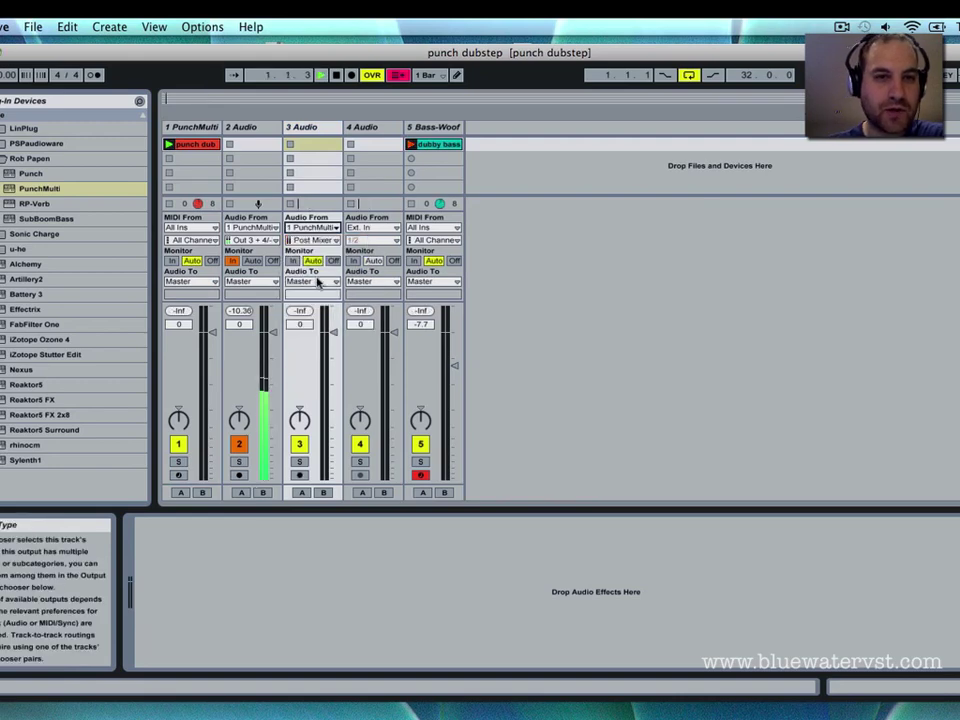
click(313, 240)
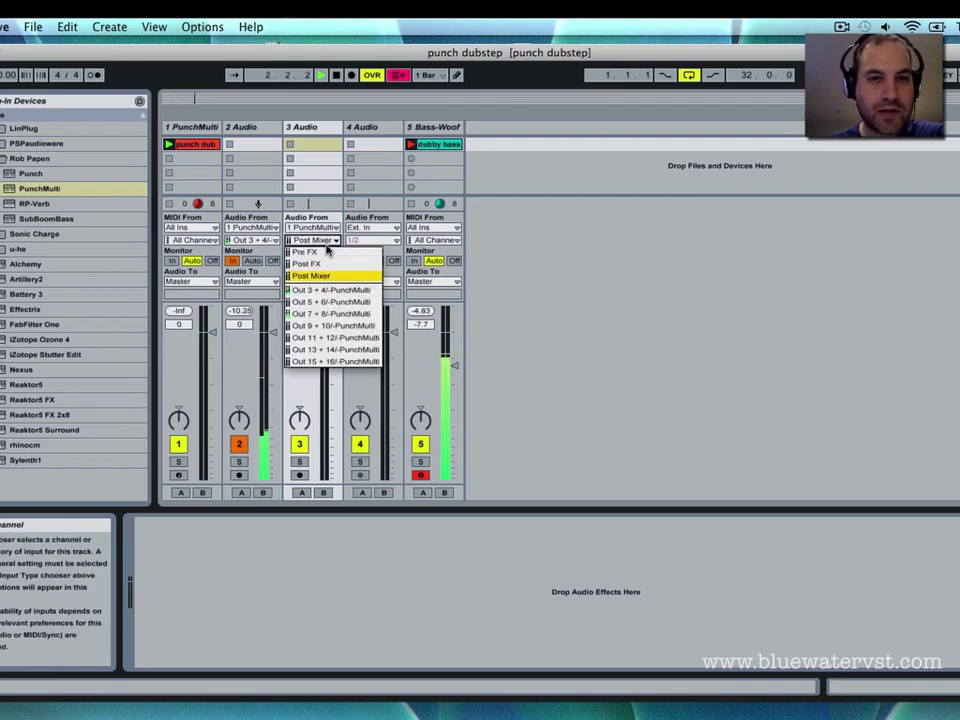
click(326, 302)
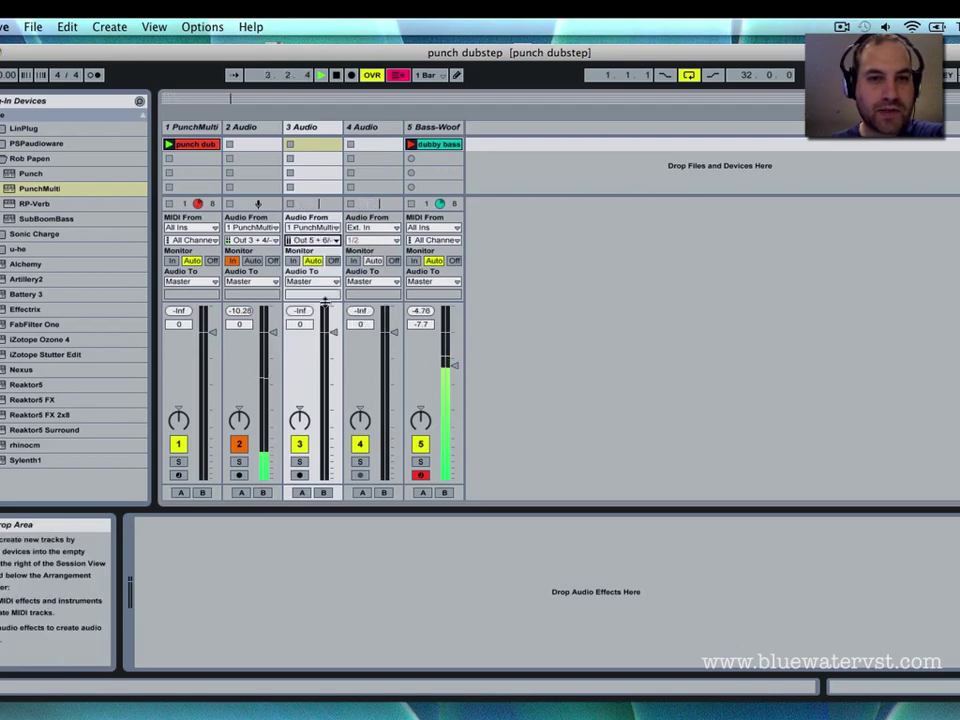
click(292, 260)
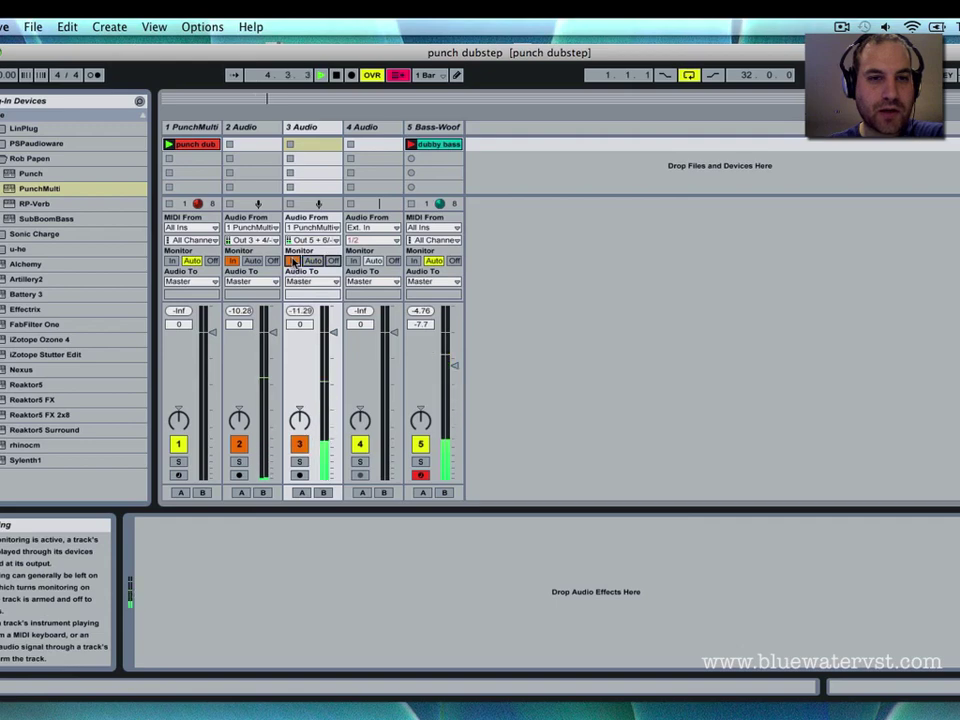
- Set 4 Audio to receive Out 7 + 8/-PunchMulti from 1 PunchMulti
click(385, 229)
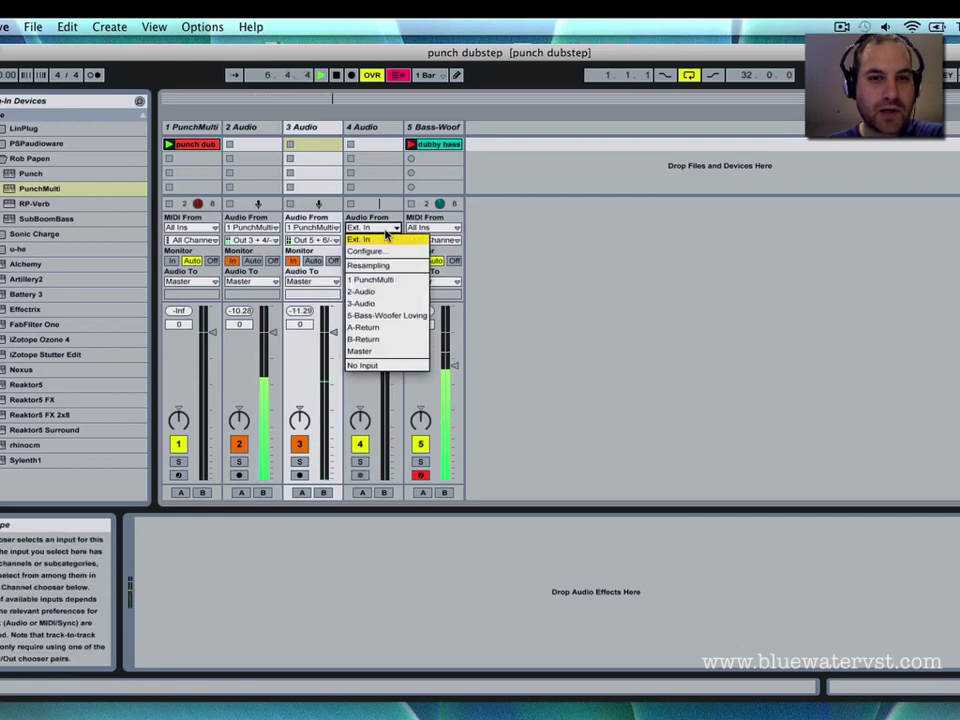
click(384, 283)
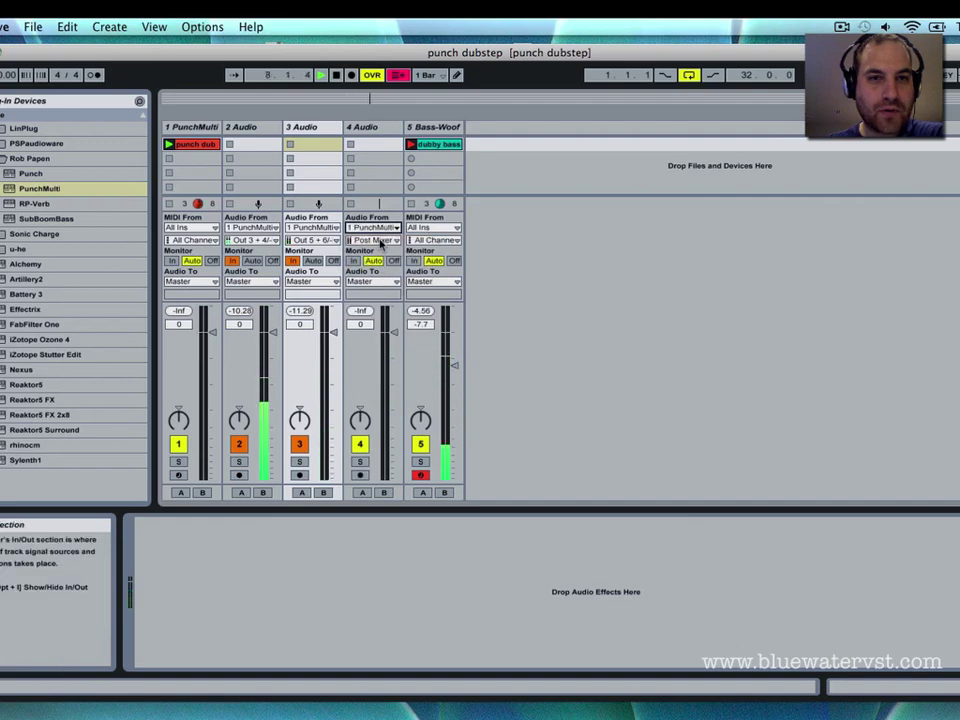
click(380, 241)
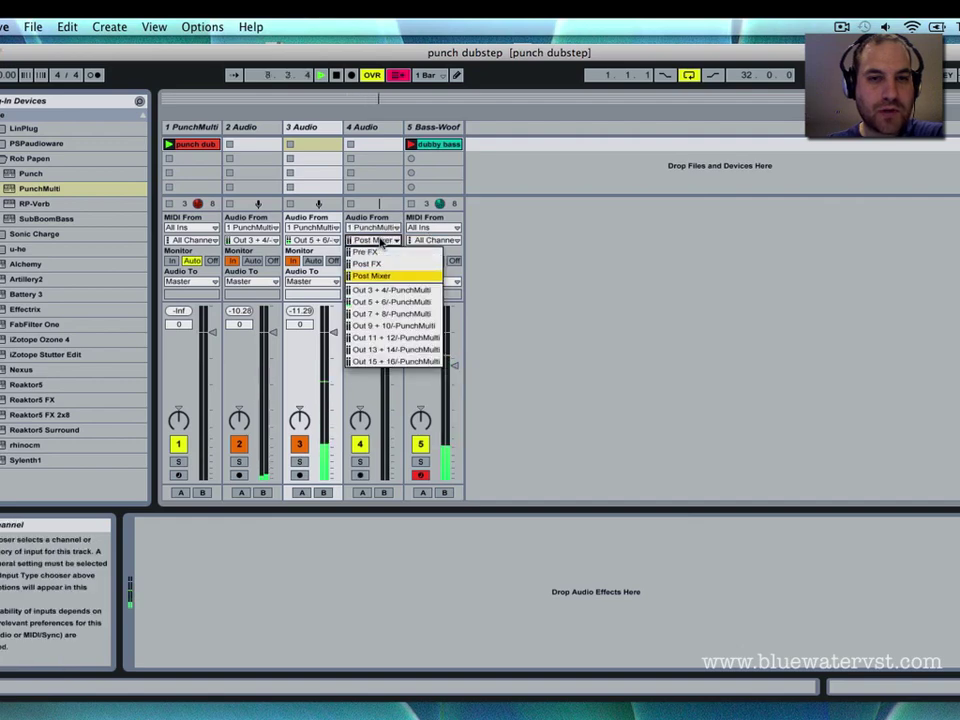
click(380, 315)
- Rename the 2 Audio, 3 Audio and 4 Audio tracks as kick, snare and hats
click(238, 130)
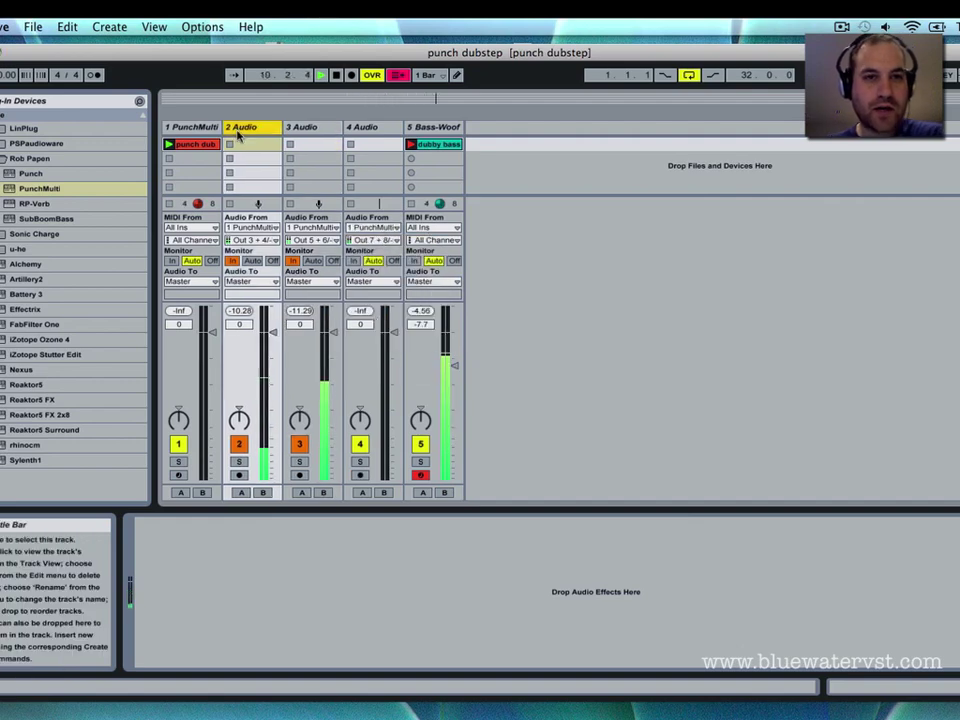
key(super+r)
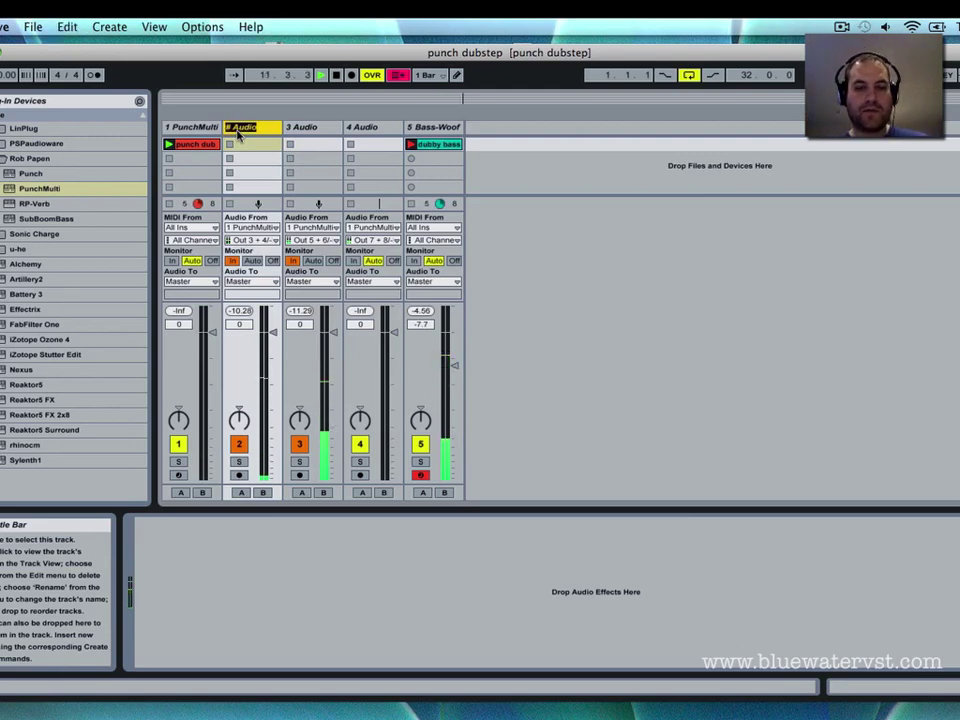
text(Aick)
key(Tab)
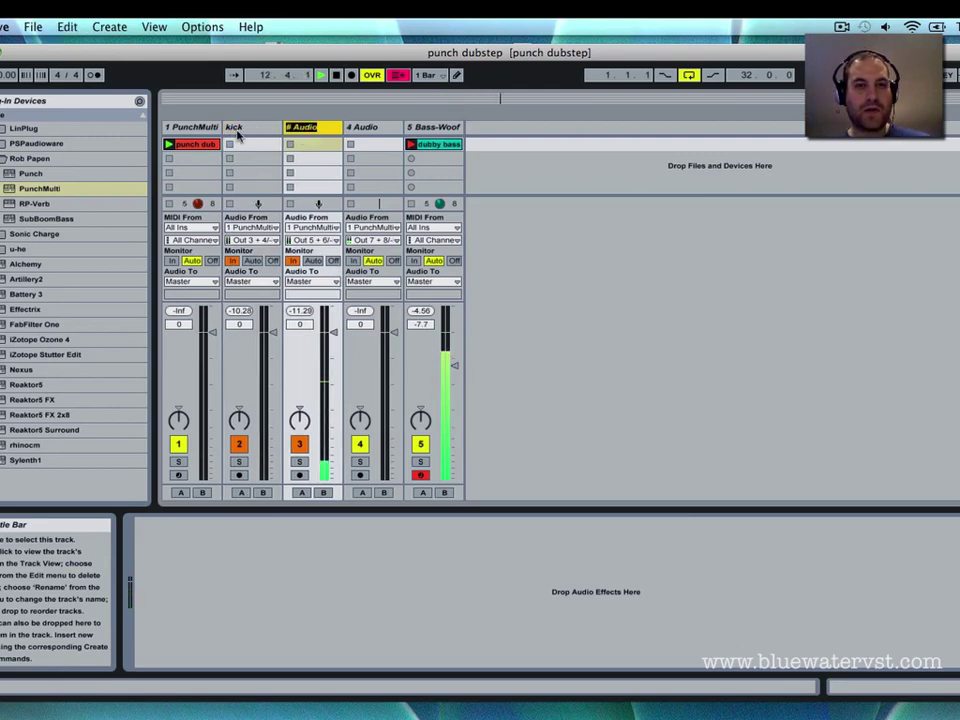
text(snare)
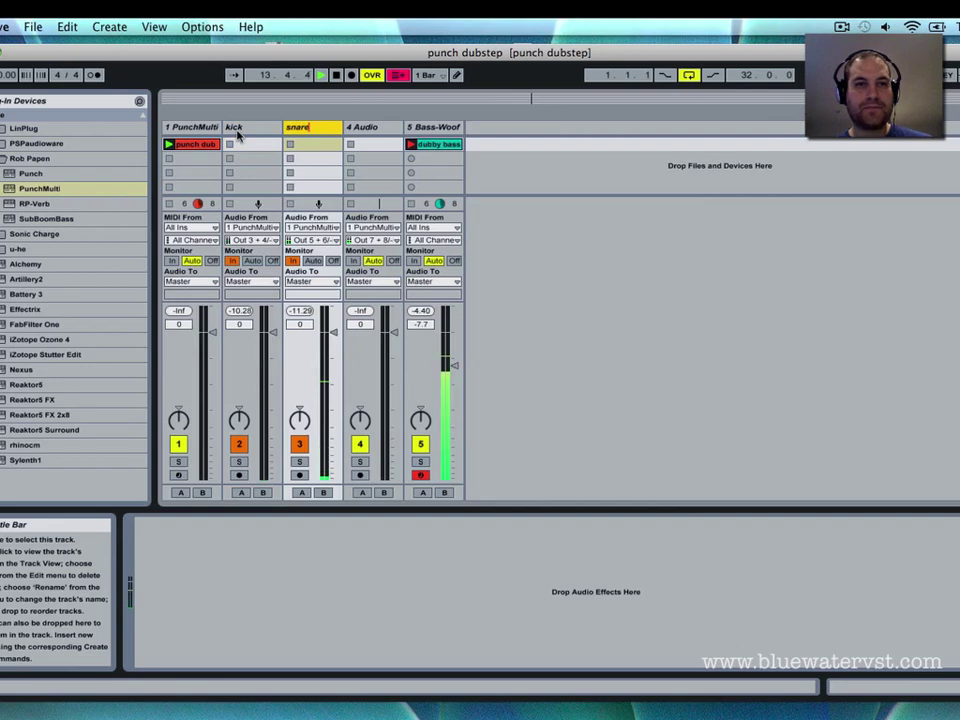
key(Tab)
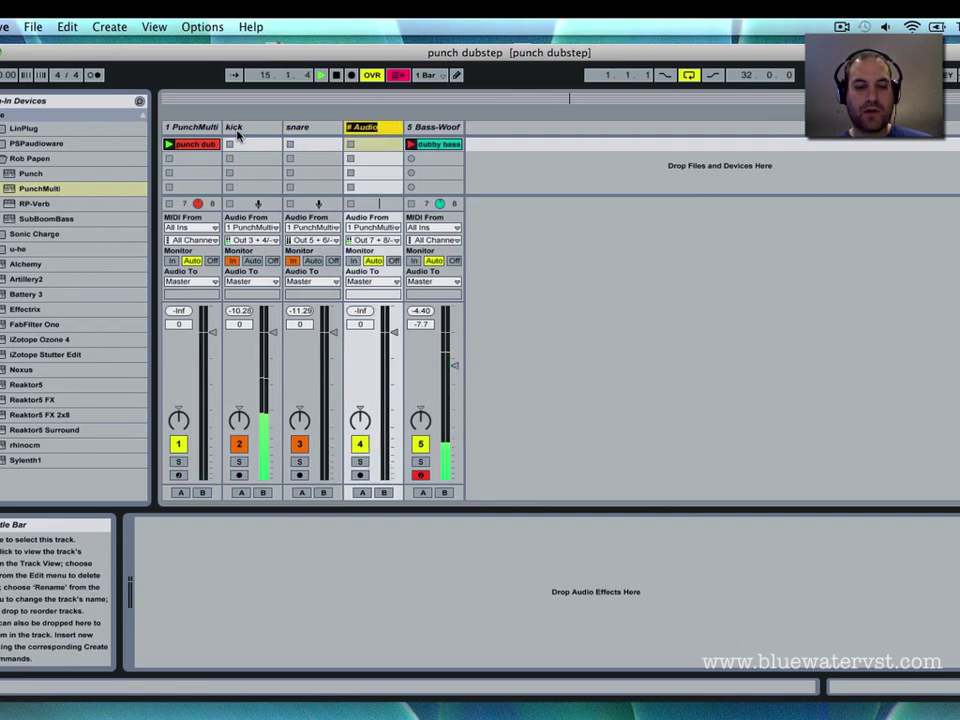
text(hats)
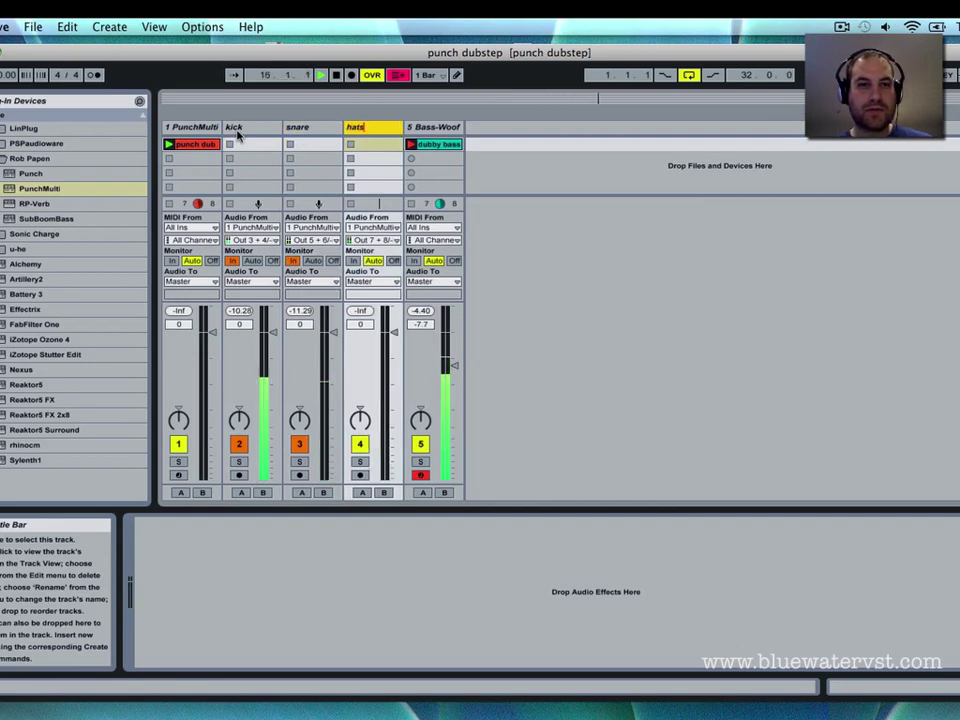
- Set the hats track's monitoring to In, then stop playback and return to the start of the song
click(354, 261)
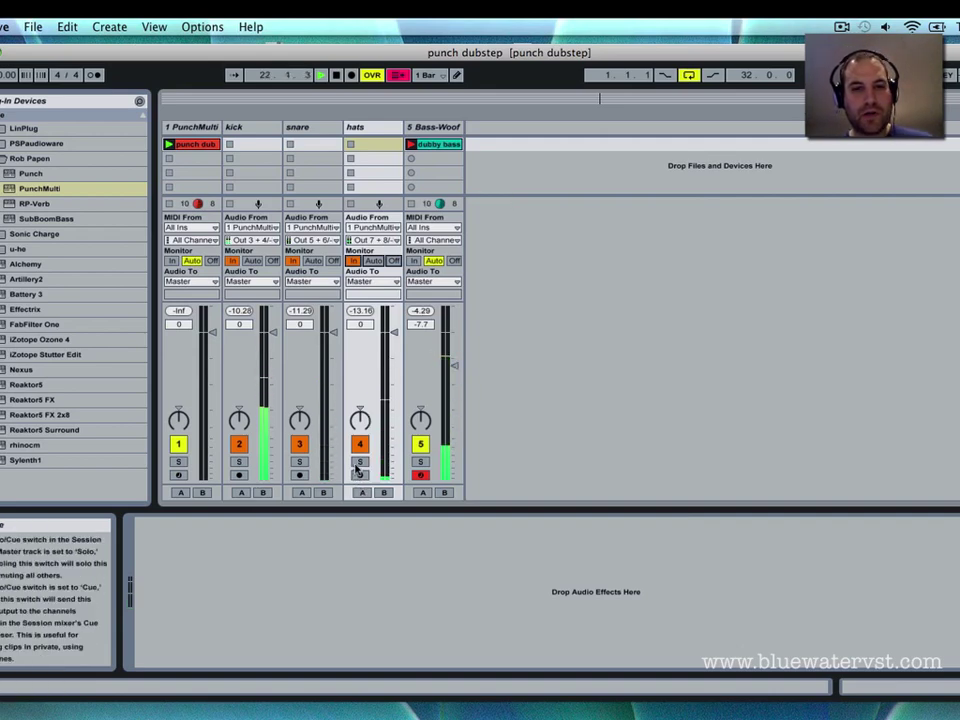
click(337, 77)
click(337, 77)
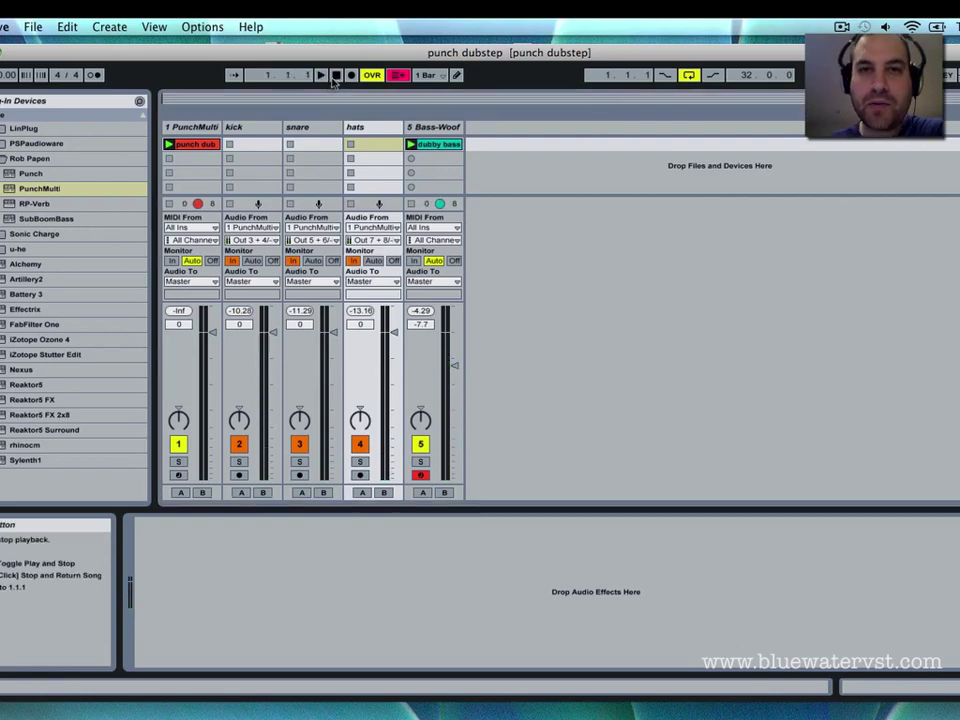
- Add the Kick Huge Warm rack from the Drum Processing audio effect presets to the kick track
click(0, 124)
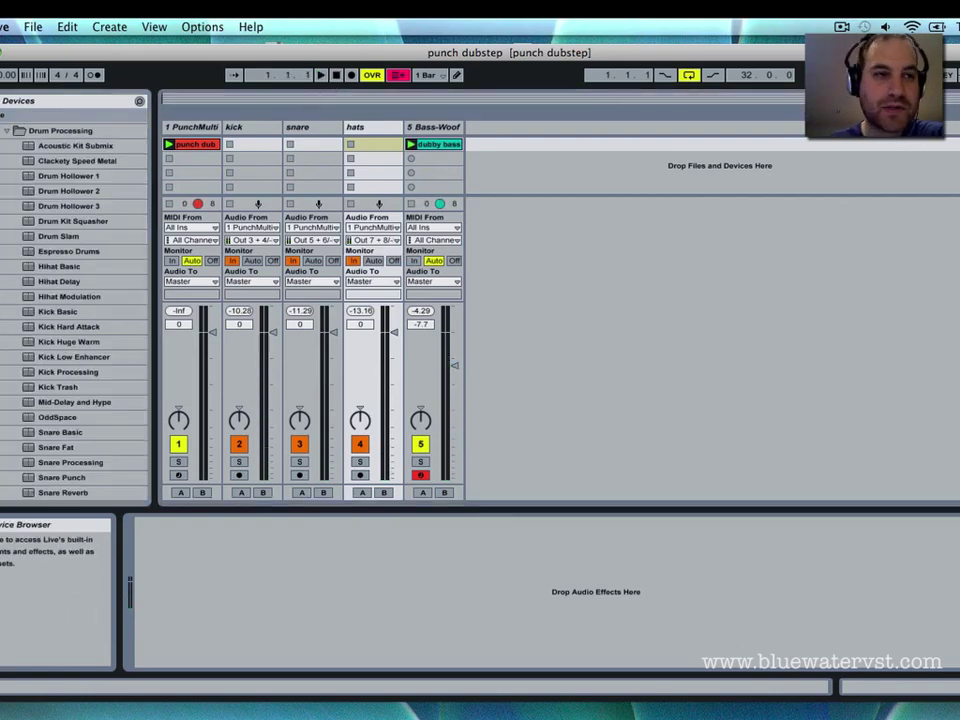
scroll(75, 300, up, 3)
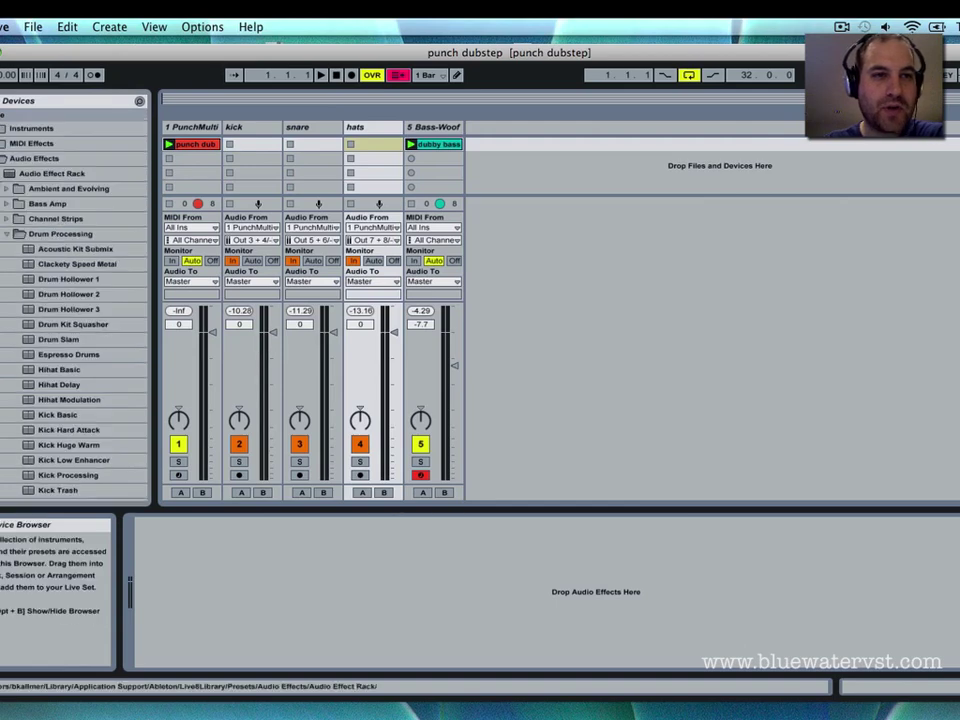
scroll(75, 300, down, 1)
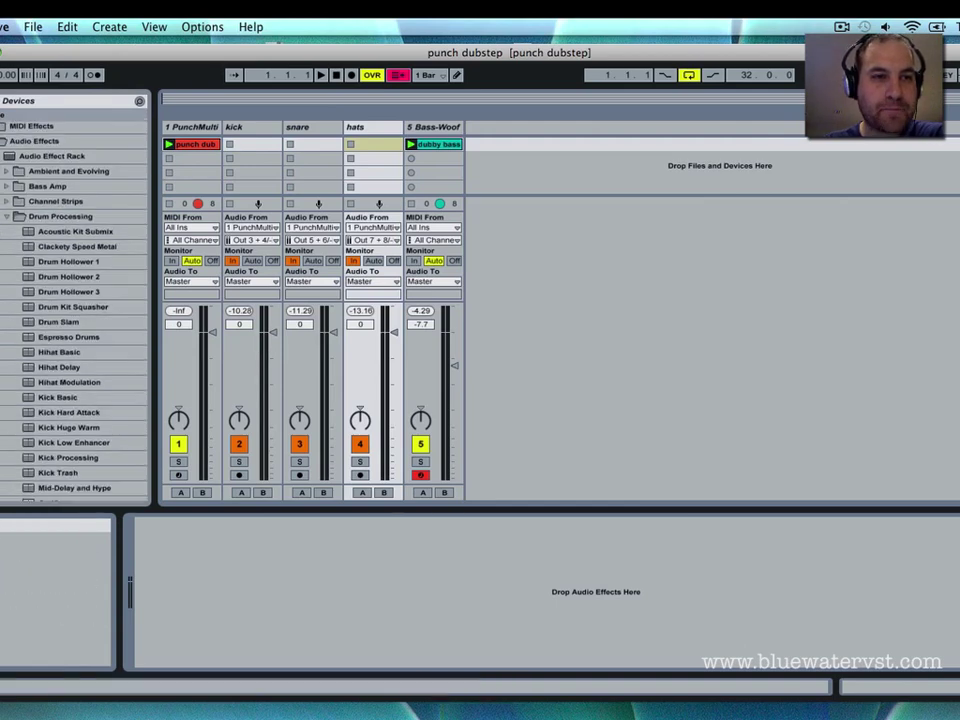
scroll(55, 300, down, 4)
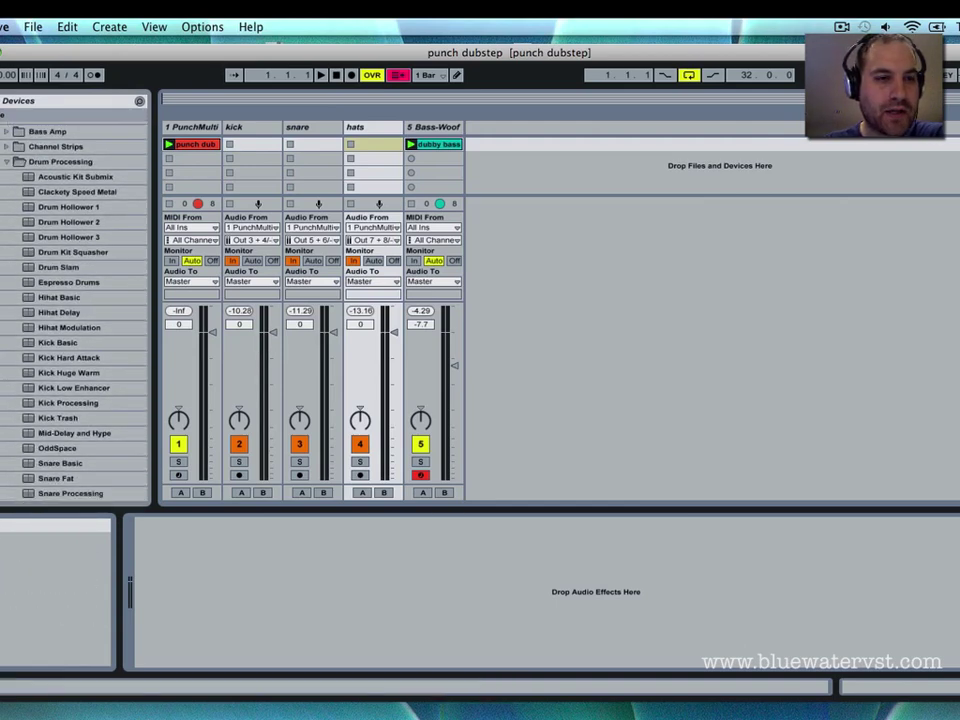
scroll(55, 300, down, 2)
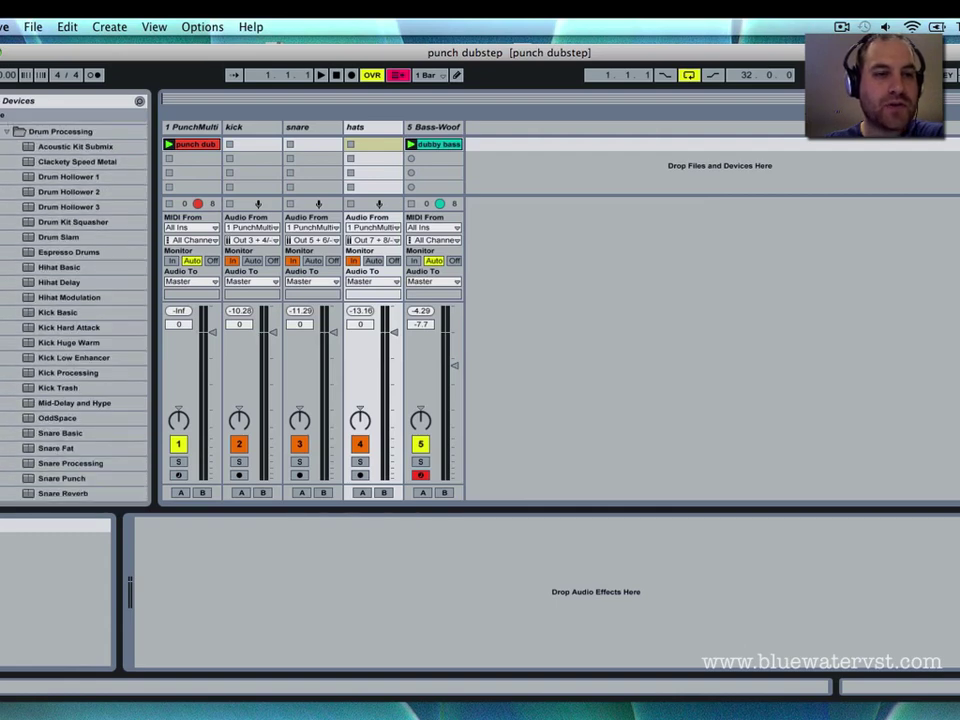
scroll(75, 300, down, 1)
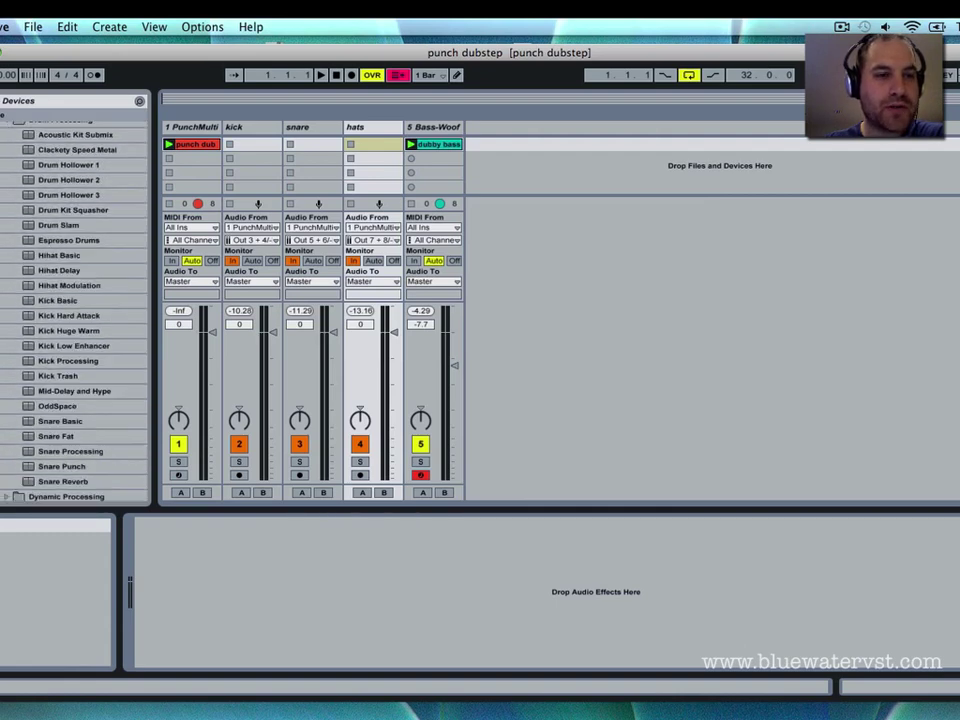
click(34, 333)
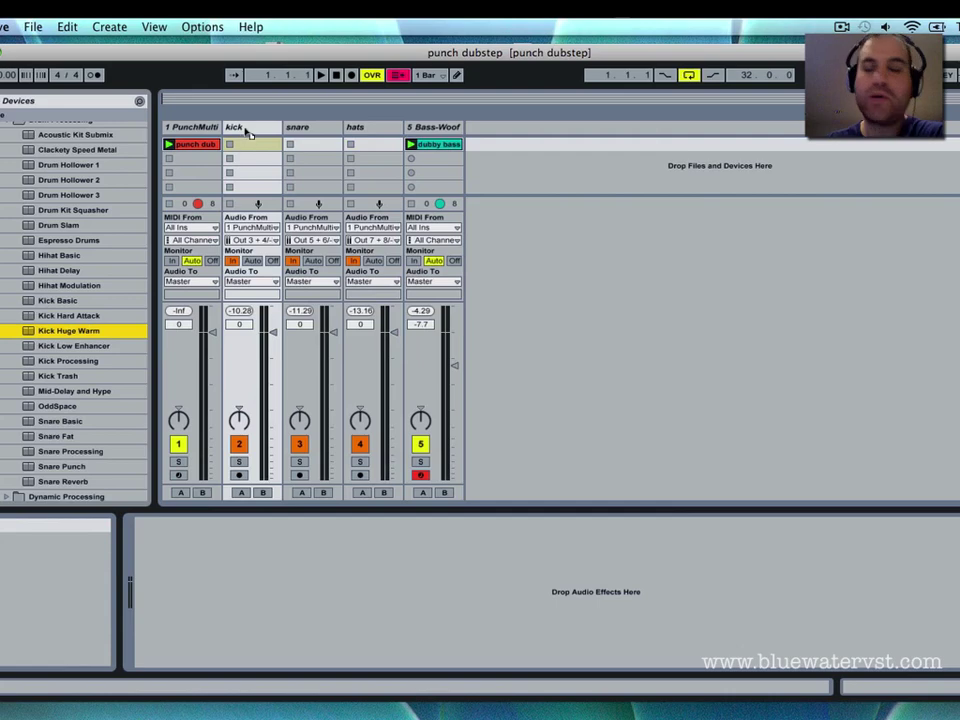
drag(247, 133, 245, 131)
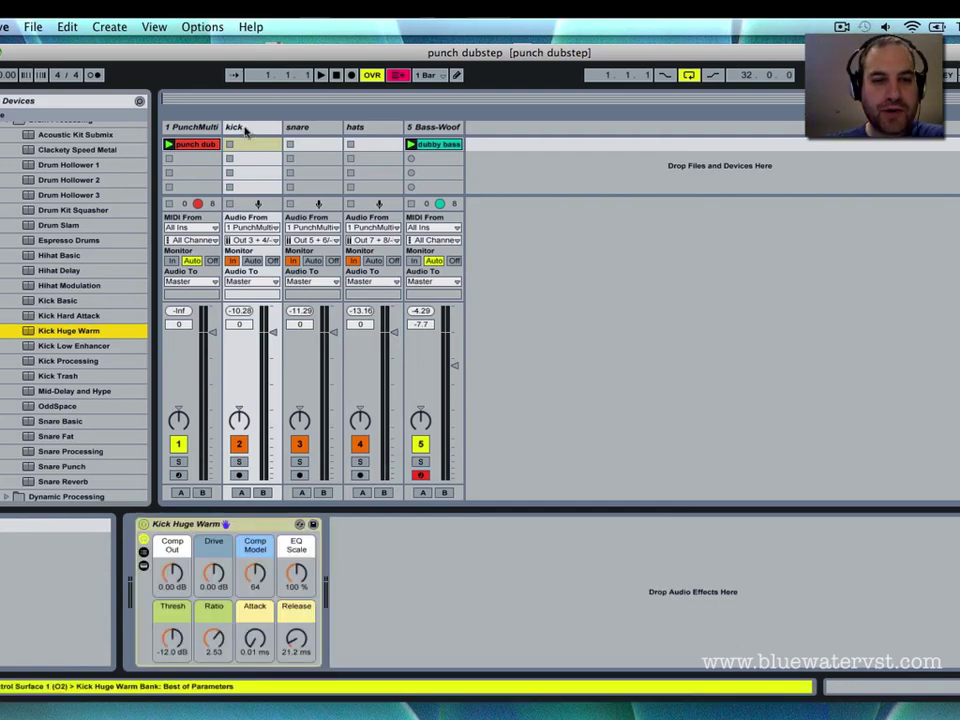
- Start playback, expand the Kick Huge Warm rack's devices, and set Thresh to -19.5 dB and Comp Out to 0.99 dB
key(space)
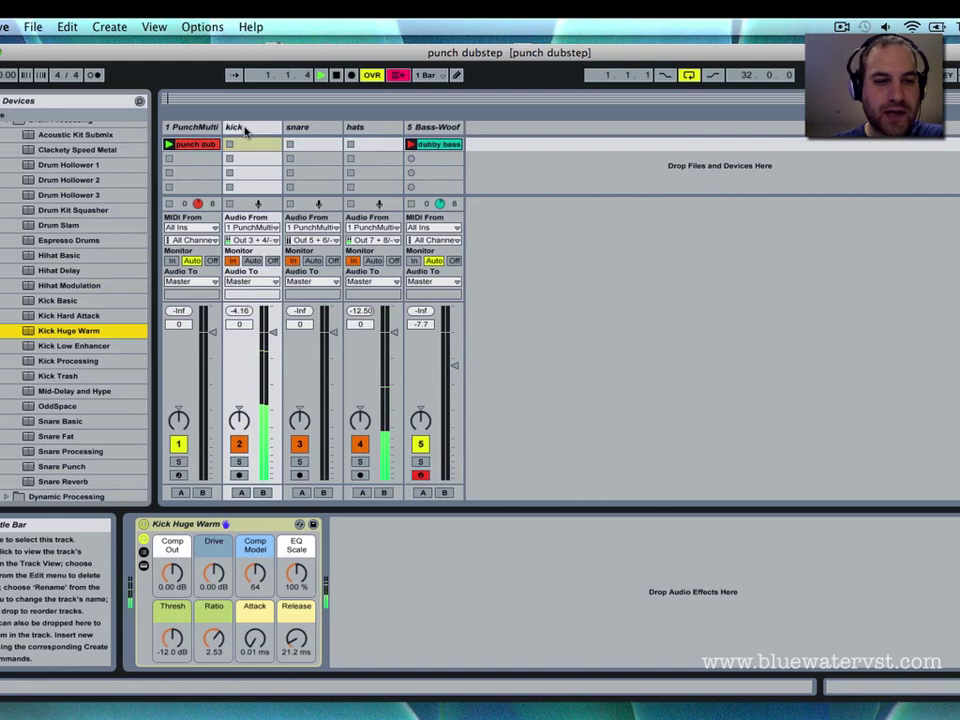
click(143, 565)
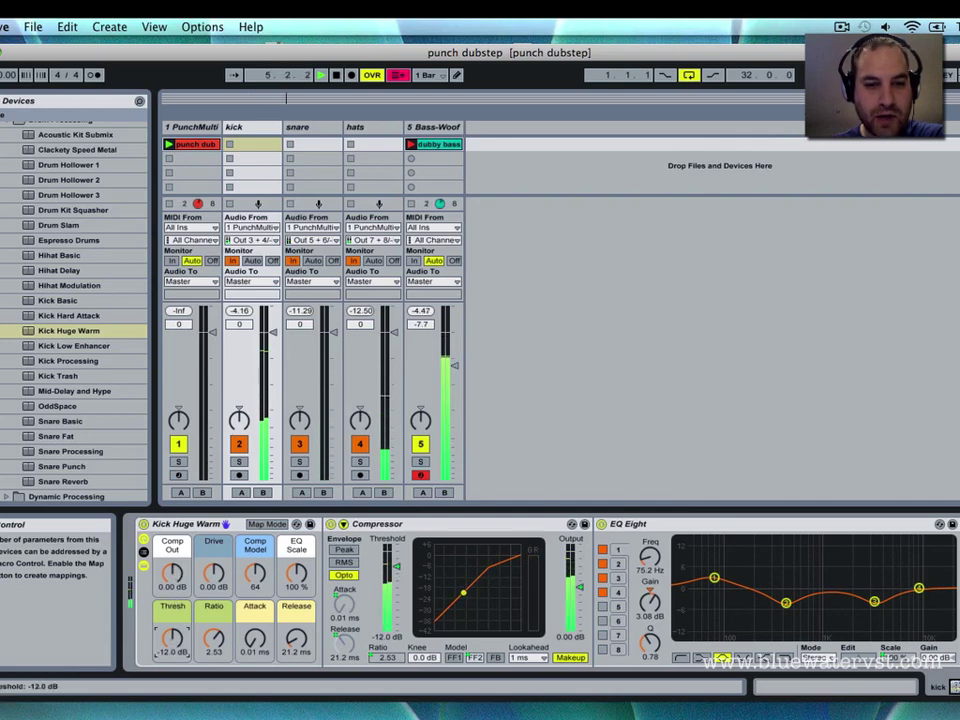
drag(172, 638, 166, 640)
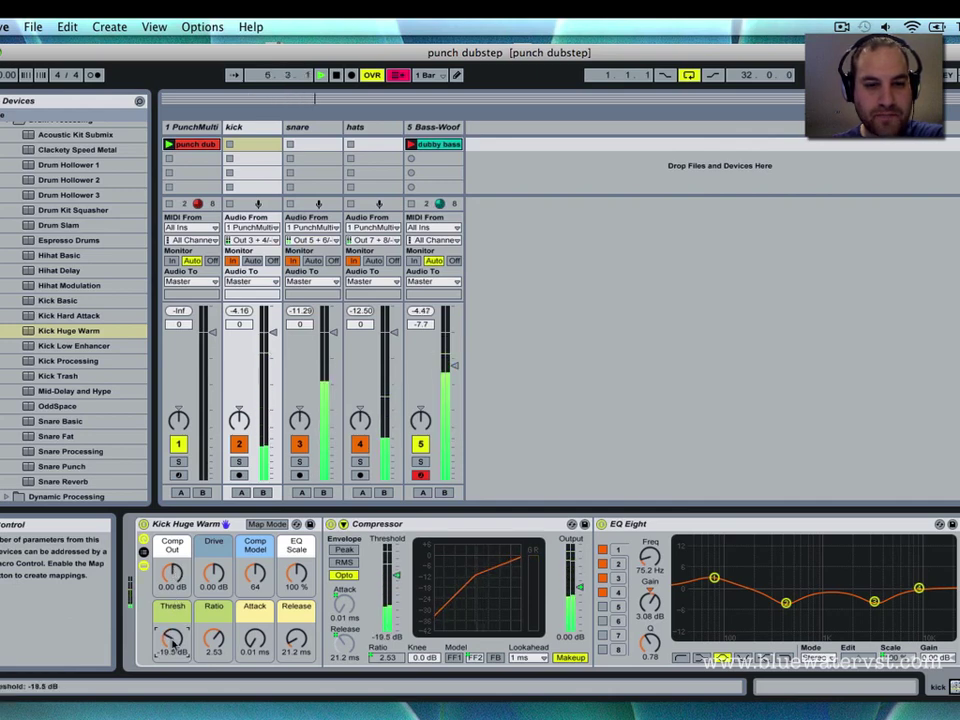
drag(172, 574, 170, 572)
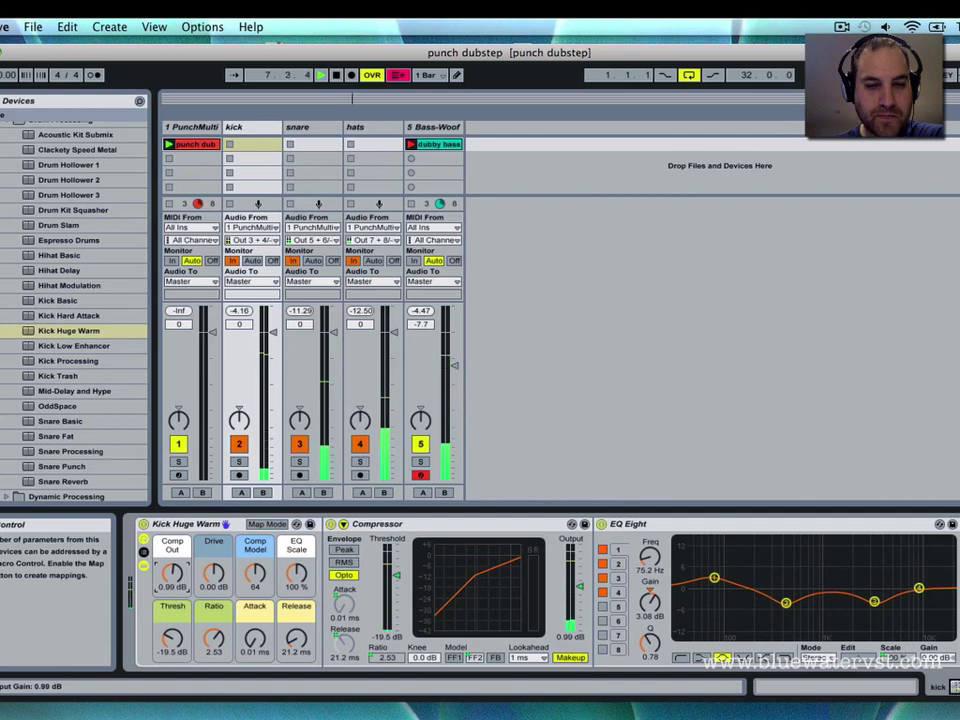
- Add the Snare Reverb rack from the Drum Processing presets to the snare track
click(300, 128)
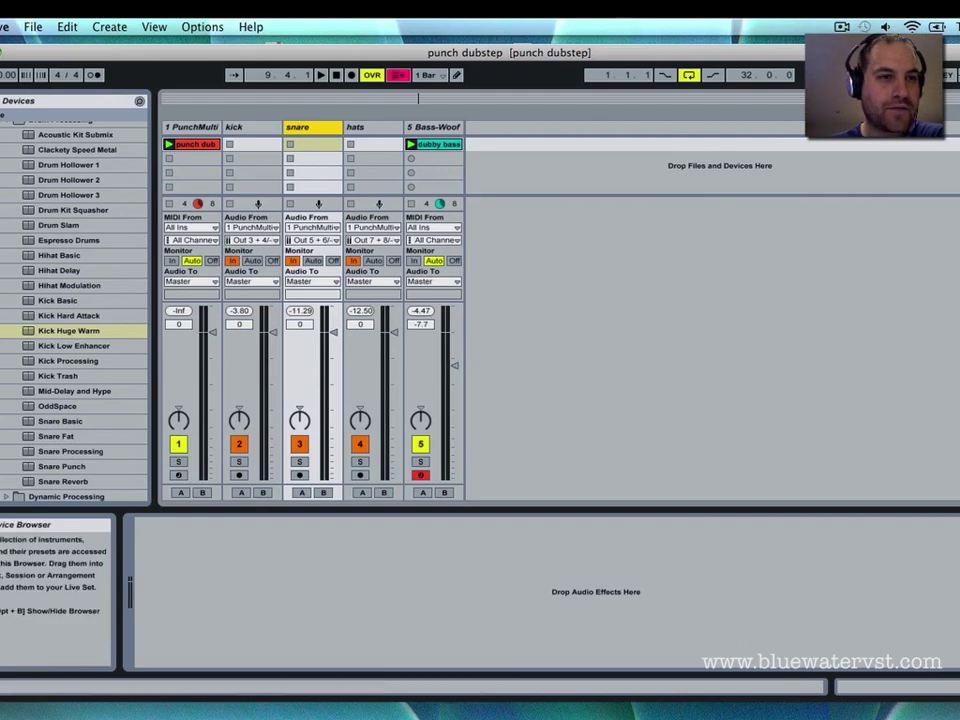
scroll(75, 300, up, 3)
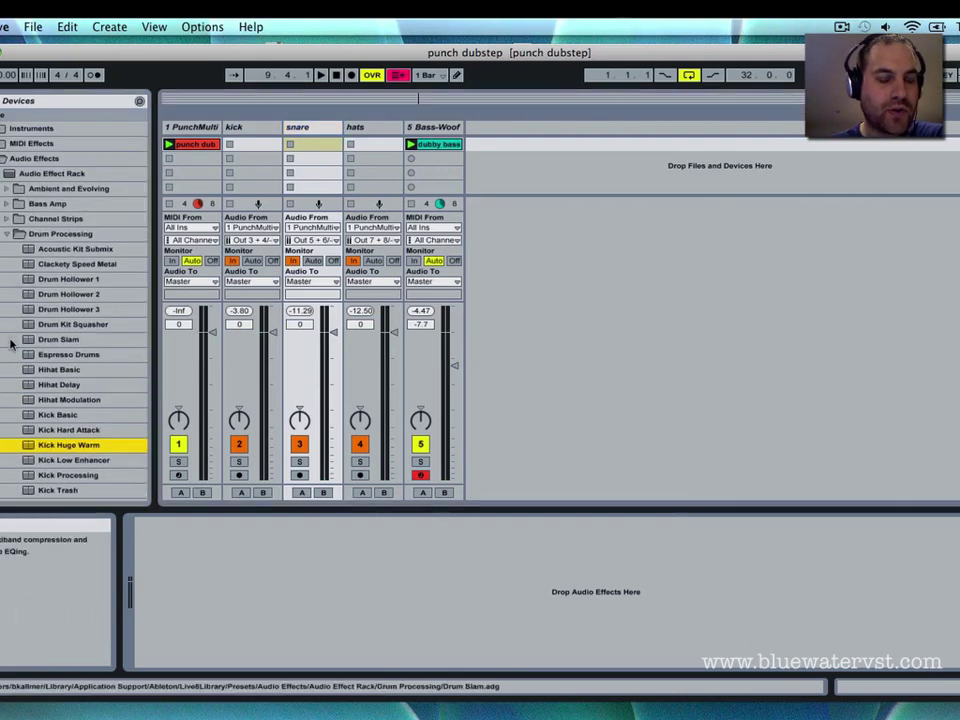
scroll(4, 370, down, 8)
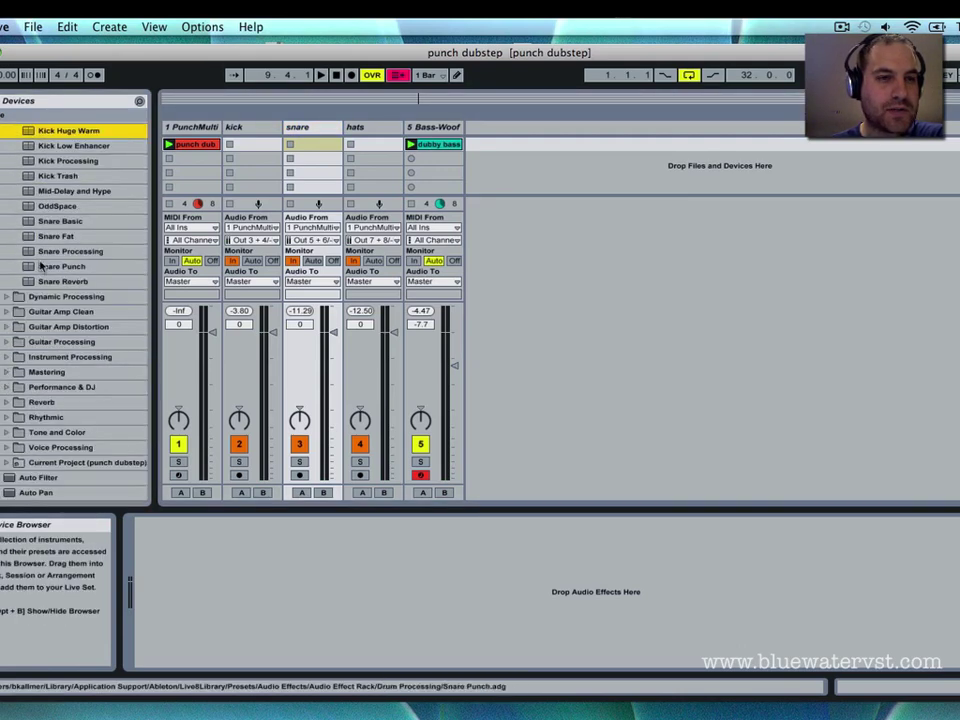
drag(33, 283, 289, 130)
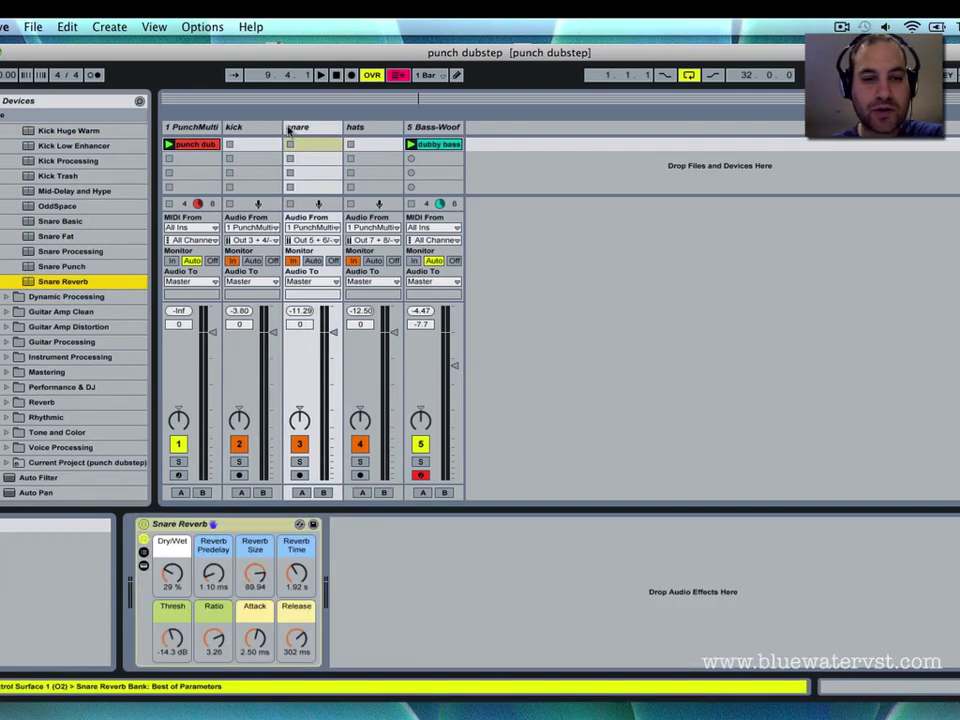
- Start playback, expand the Snare Reverb rack's devices, and set its Dry/Wet to 45 %
key(space)
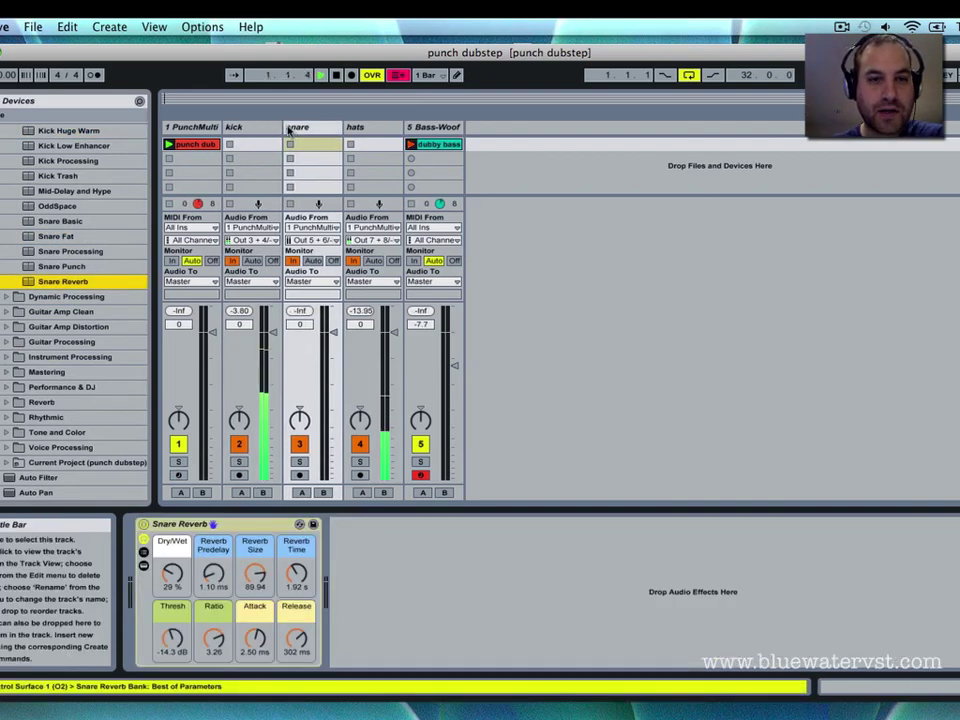
click(144, 565)
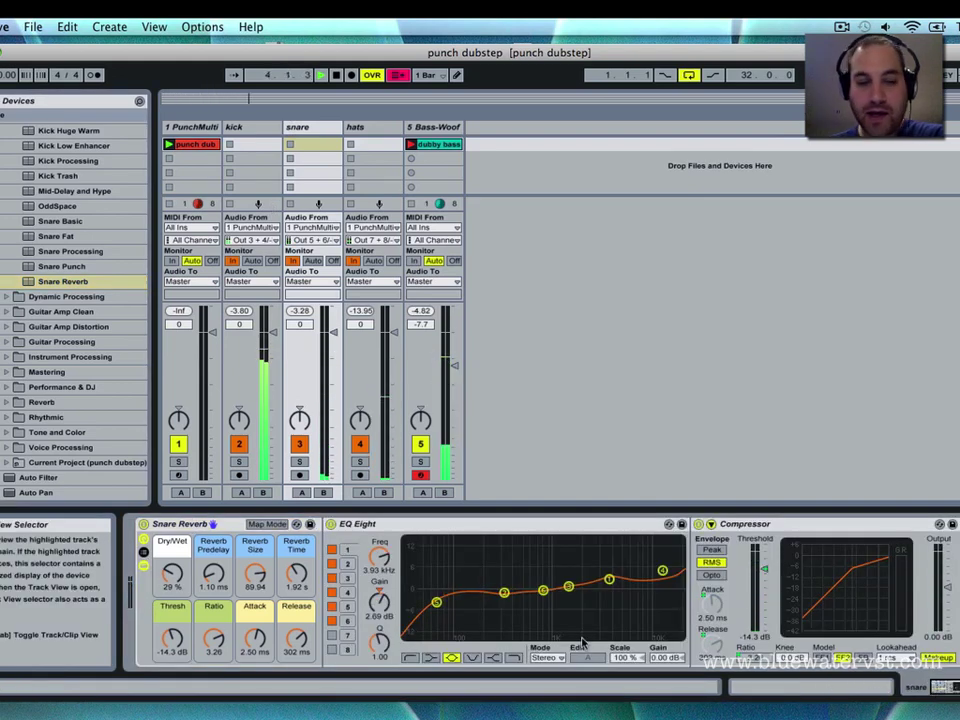
mouse_move(172, 572)
mouse_down()
mouse_move(172, 535)
mouse_move(172, 568)
mouse_up()
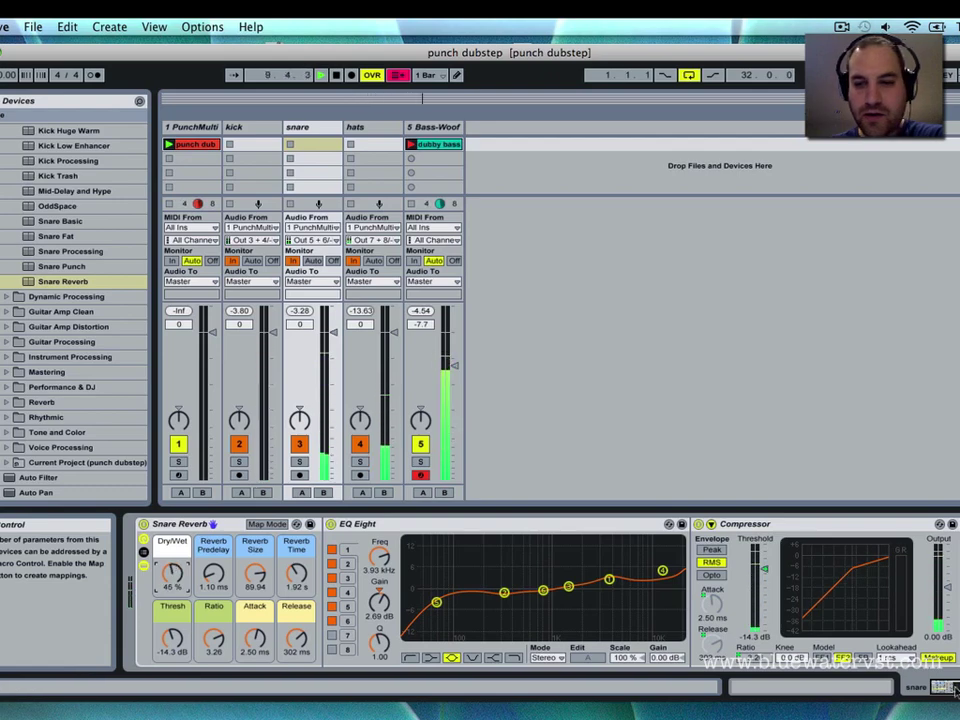
mouse_move(945, 687)
mouse_down()
mouse_move(958, 687)
mouse_move(942, 687)
mouse_up()
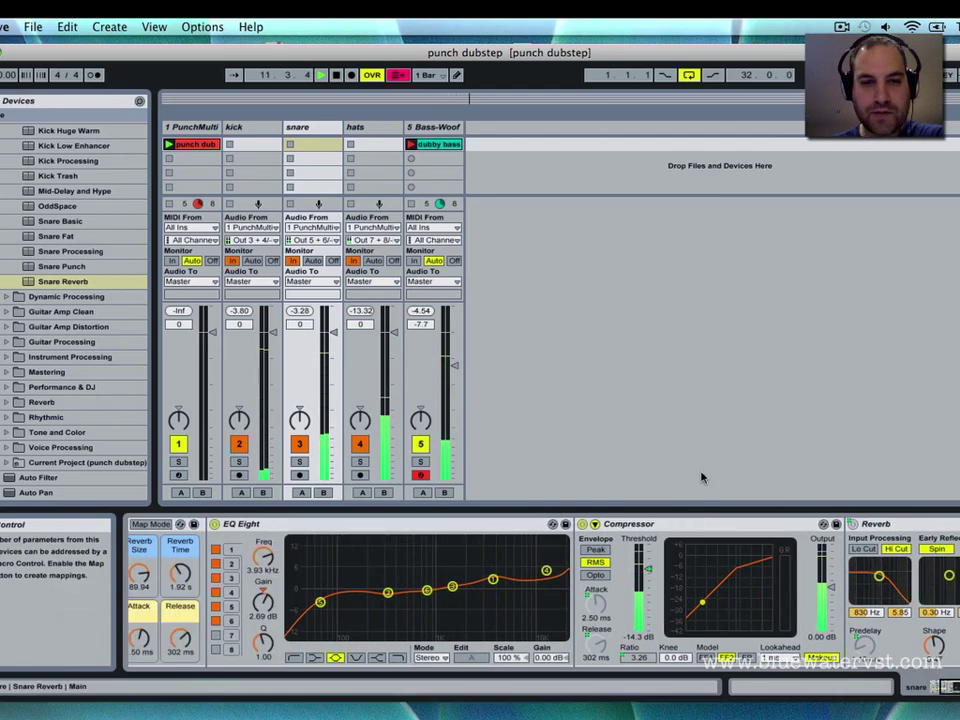
- Add the Hihat Basic rack from the Drum Processing presets to the hats track
click(378, 130)
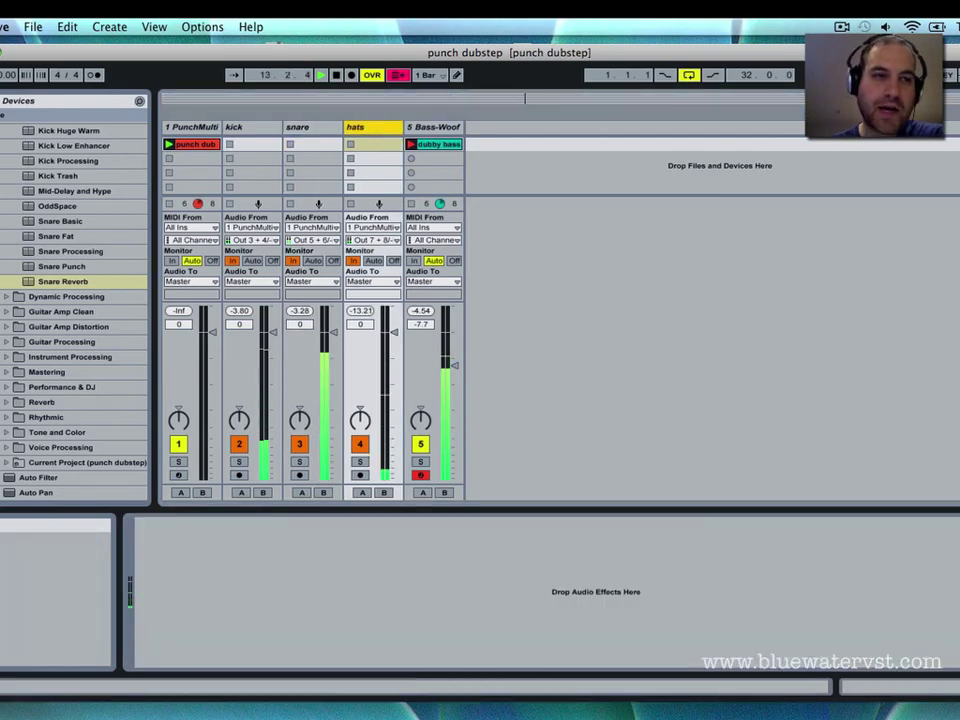
scroll(57, 243, up, 2)
scroll(60, 235, up, 1)
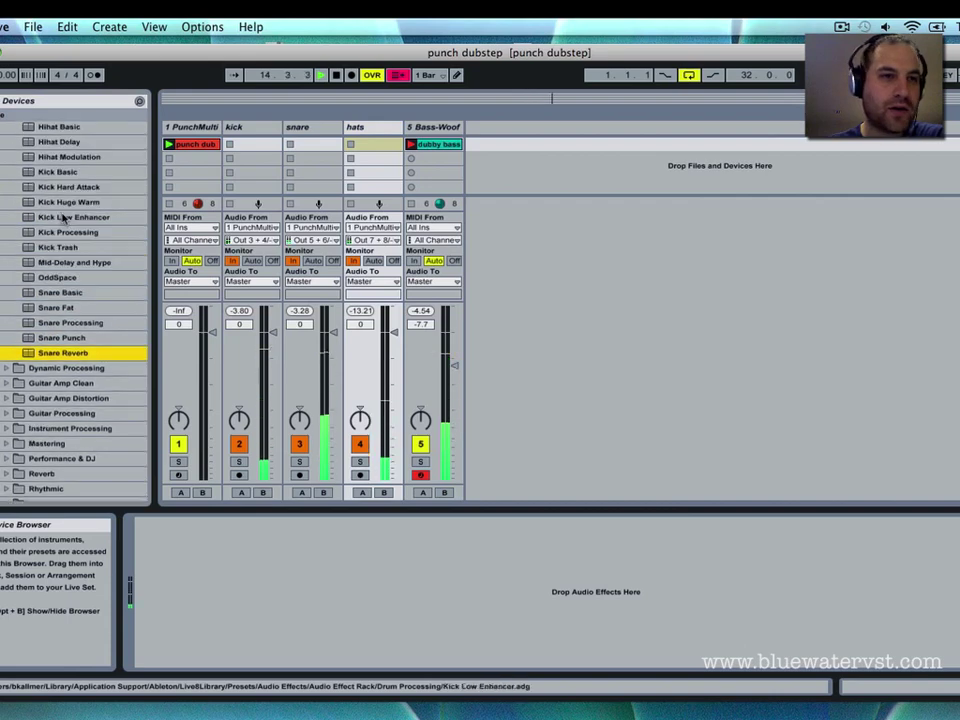
scroll(62, 217, up, 1)
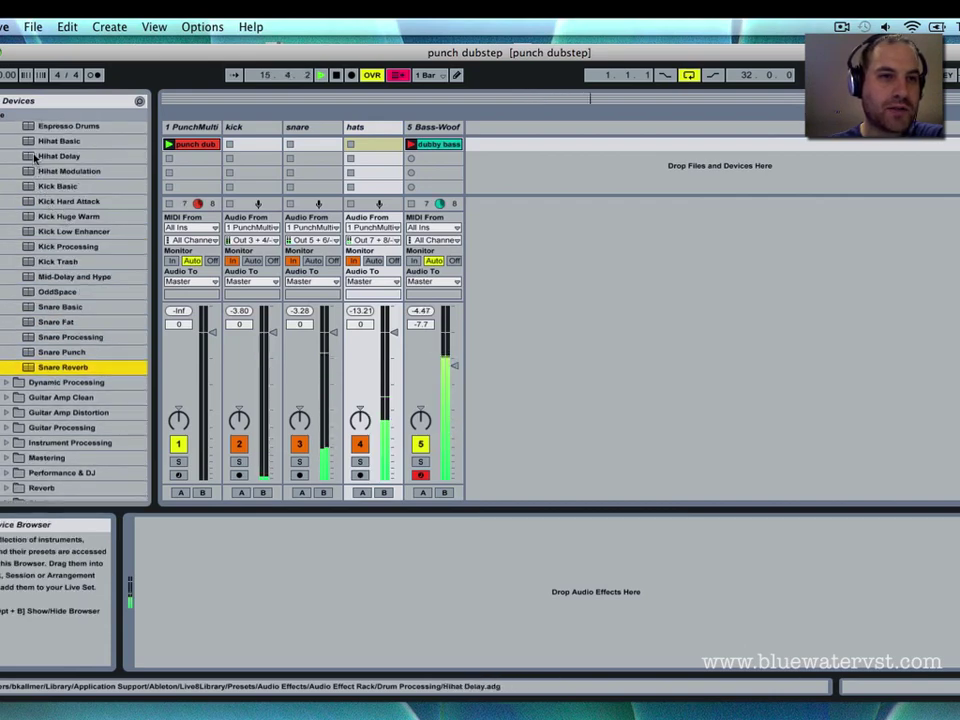
drag(36, 143, 380, 134)
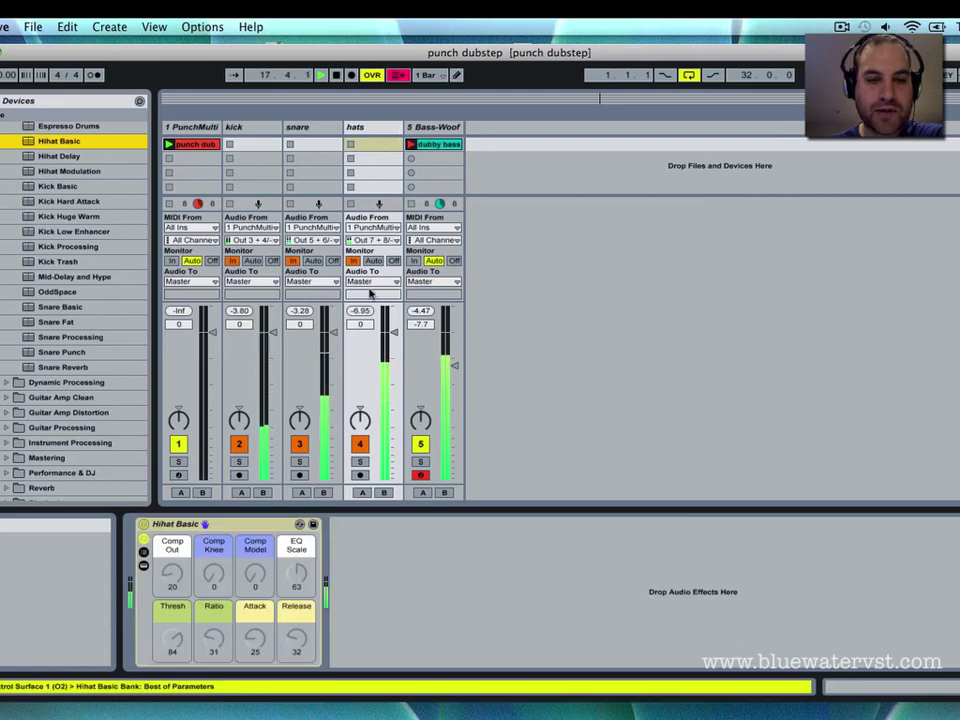
- Expand the Hihat Basic rack's devices and lower the hats track's volume to -5.2 dB
click(143, 566)
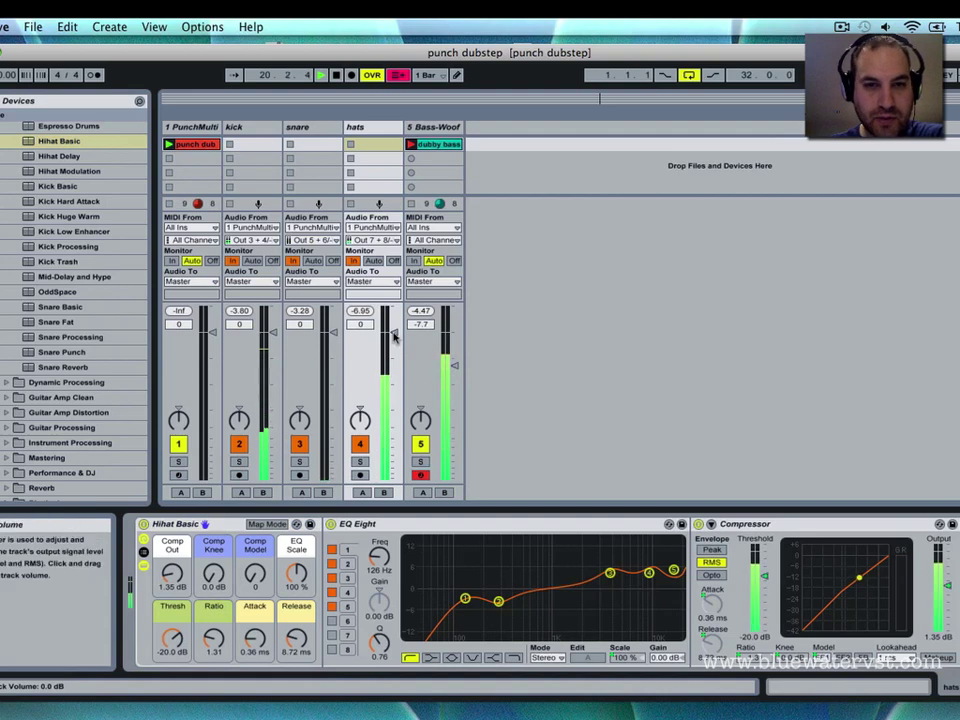
drag(394, 331, 394, 352)
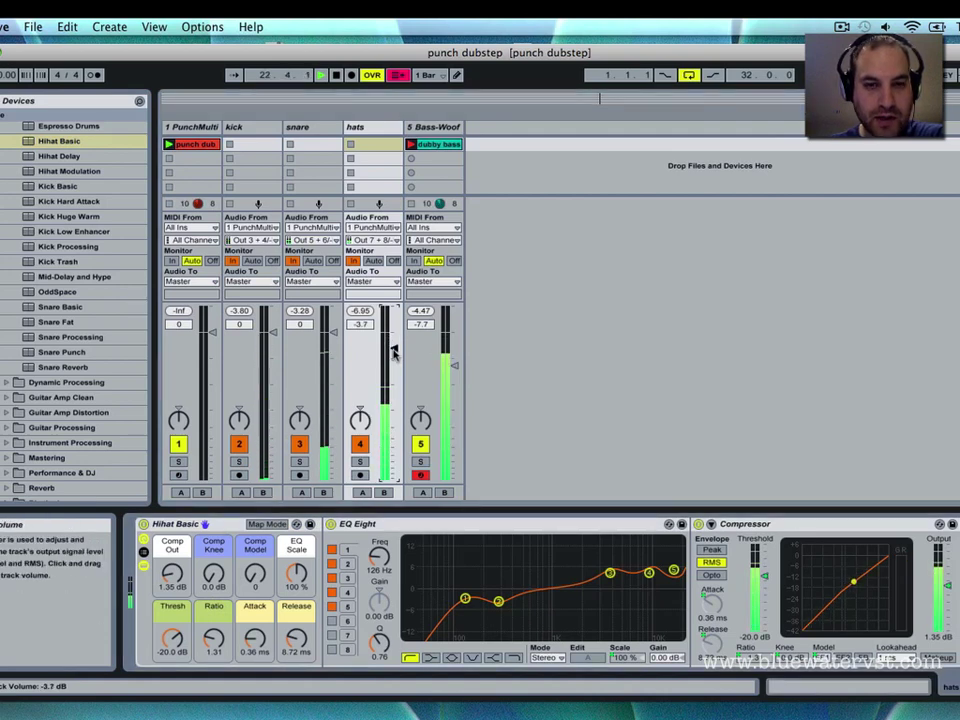
drag(394, 349, 394, 355)
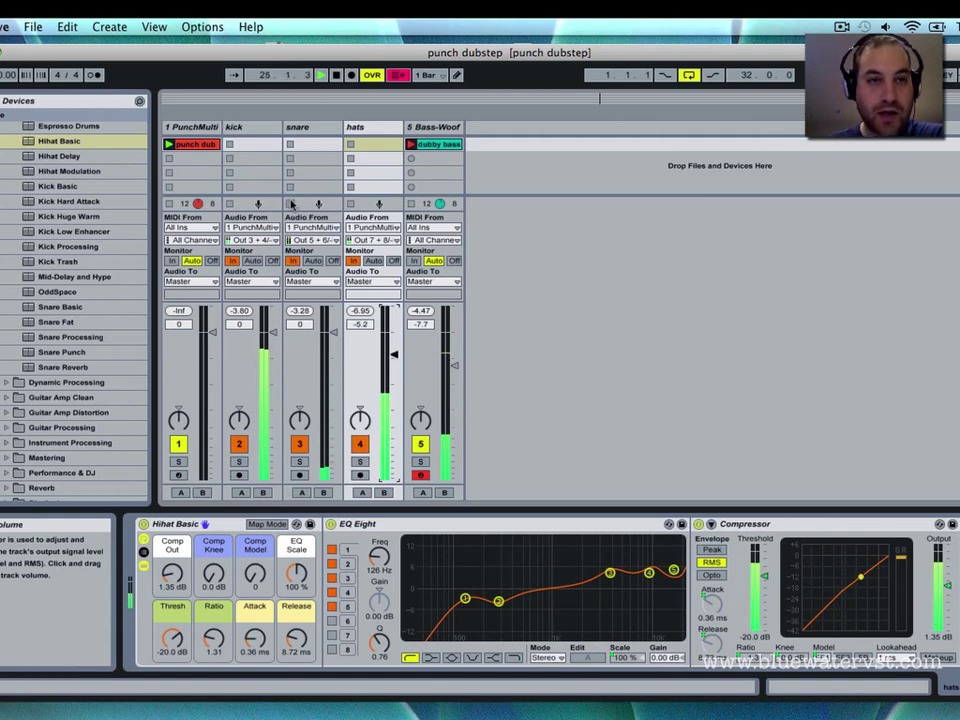
- Select the 1 PunchMulti track and open the PunchMulti plug-in window
click(196, 130)
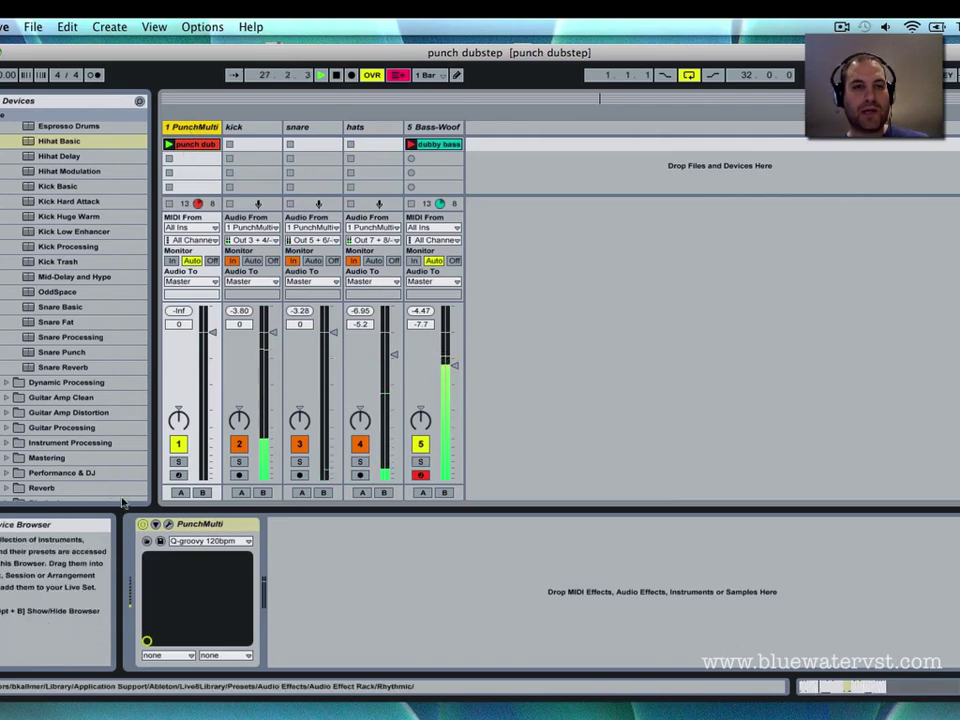
key(shift+Tab)
key(shift+Tab)
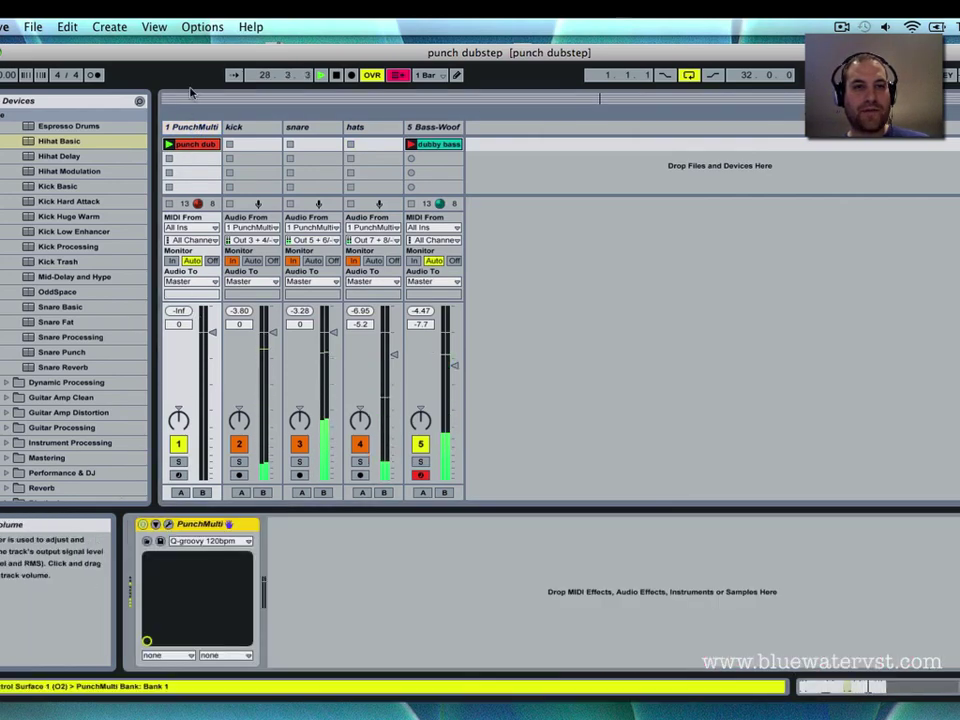
click(167, 525)
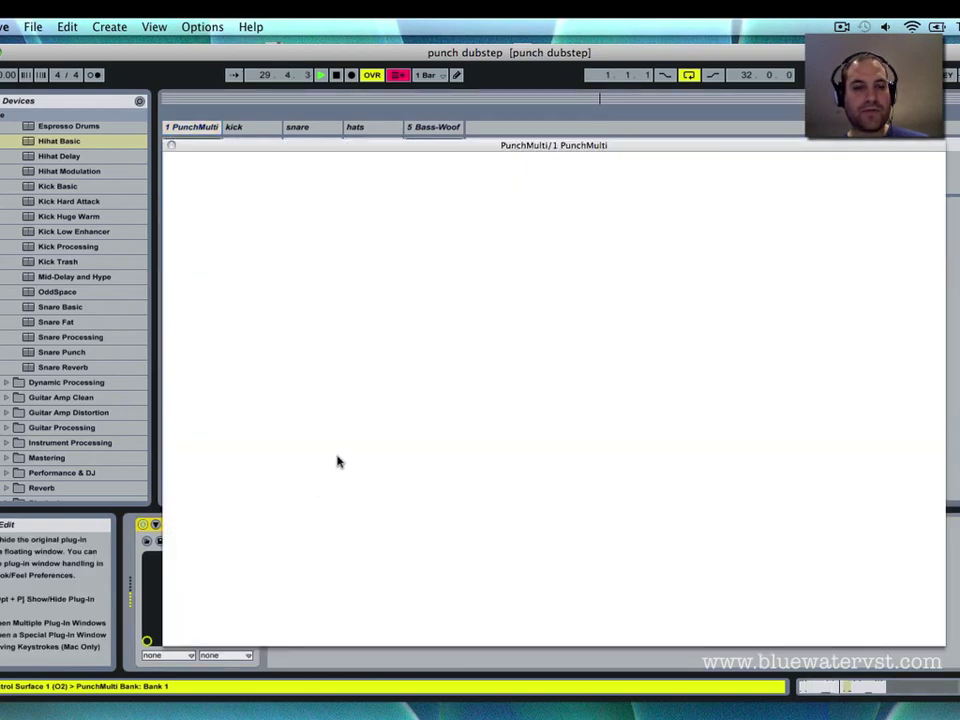